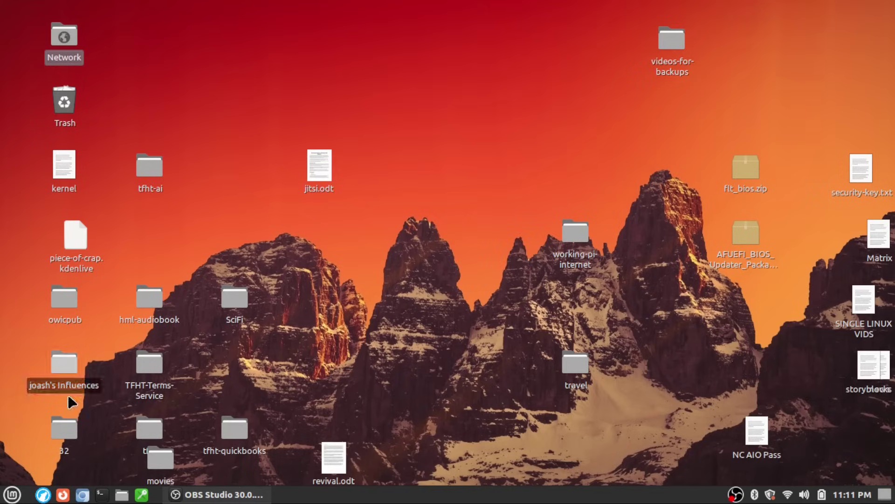
left_click(11, 494)
left_click(10, 495)
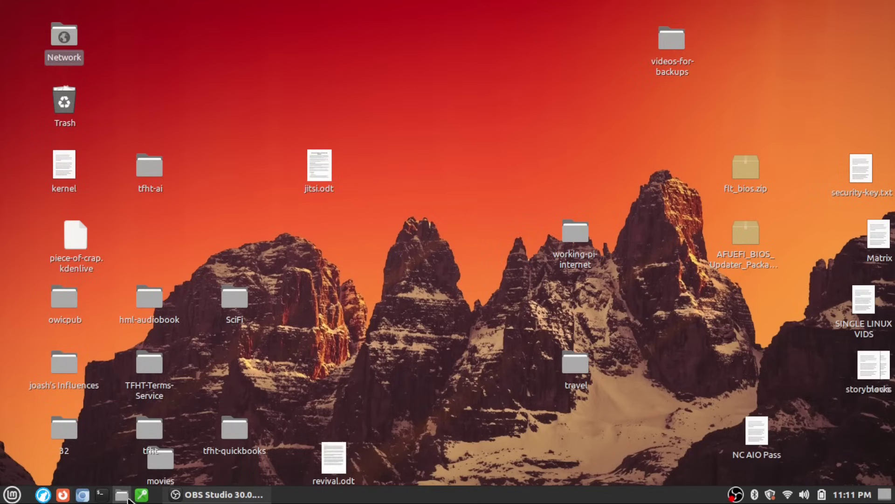
key("super+e")
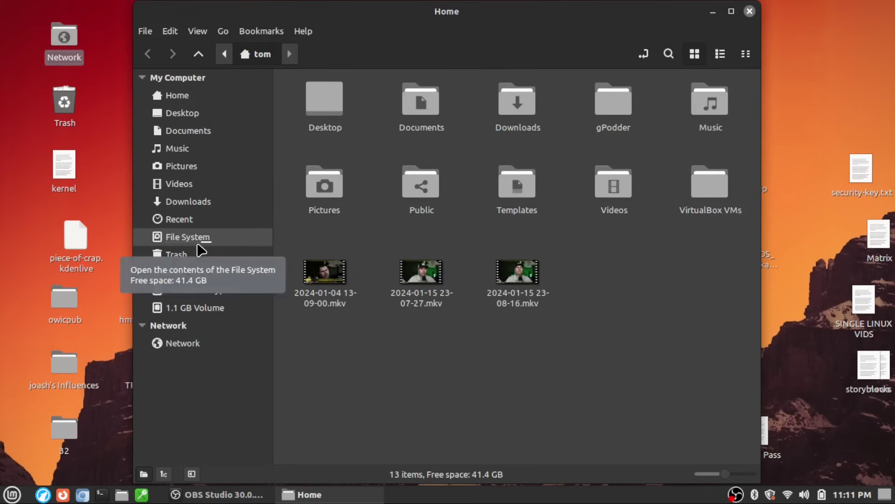
right_click(460, 356)
left_click(497, 338)
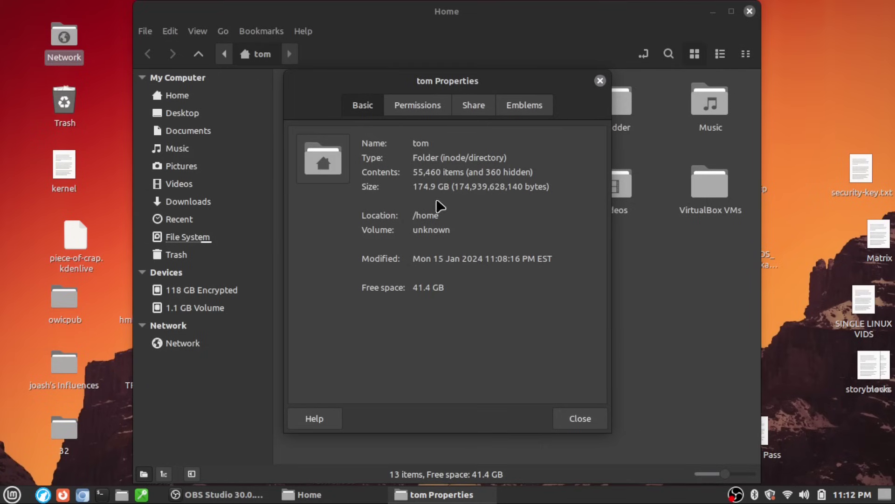
left_click(600, 81)
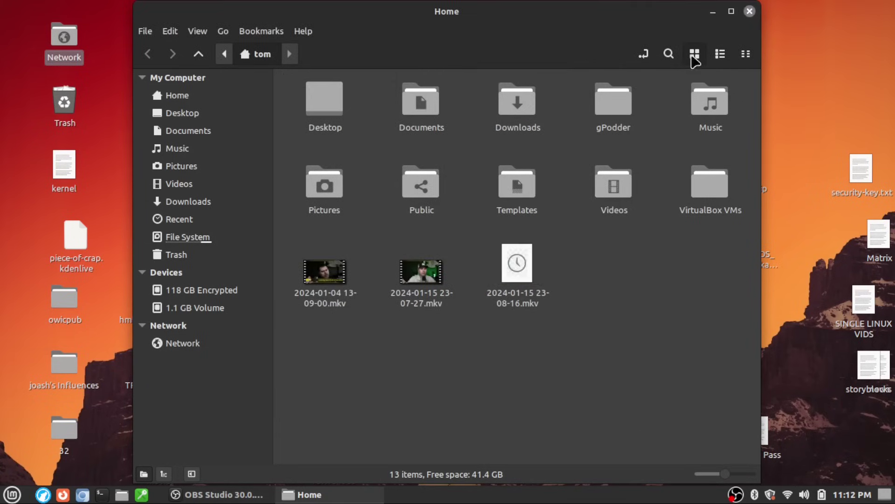
left_click(750, 11)
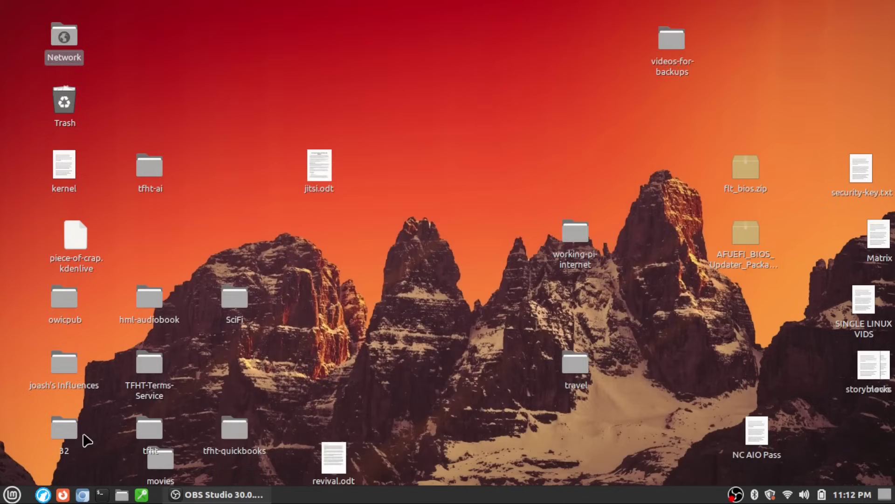
- Search the Mint menu for 'lang' and launch the Languages settings
left_click(13, 494)
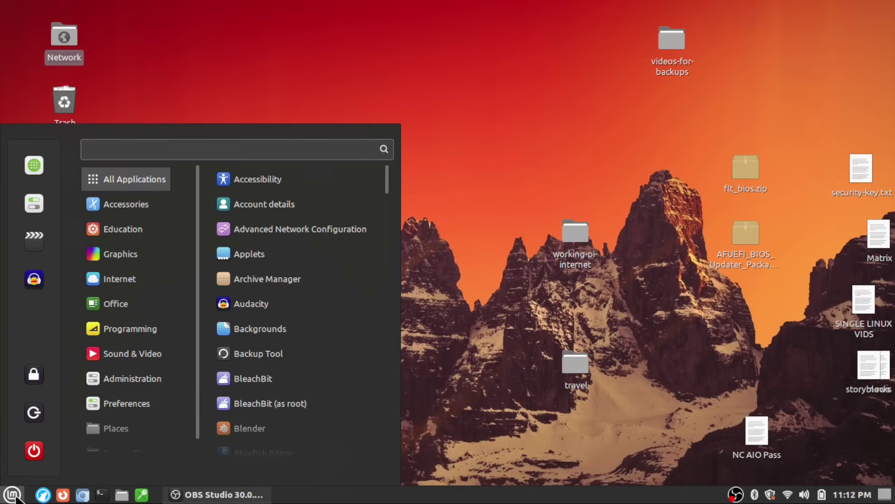
type("lang")
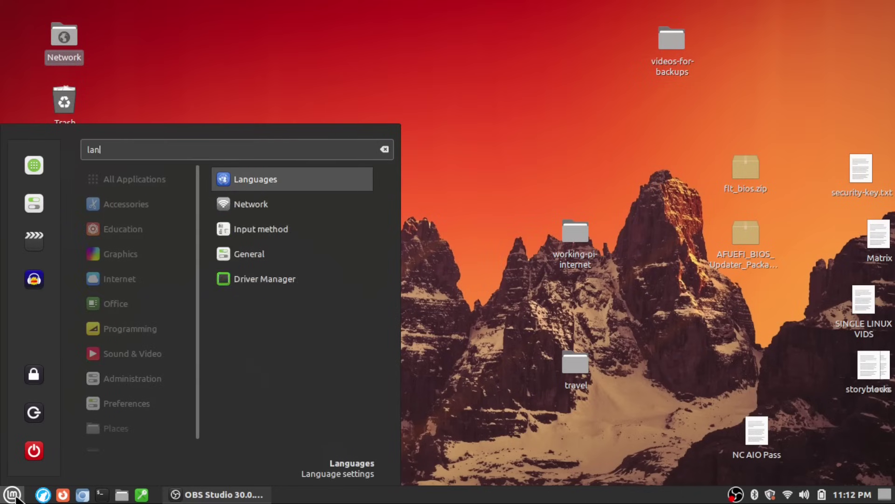
left_click(272, 189)
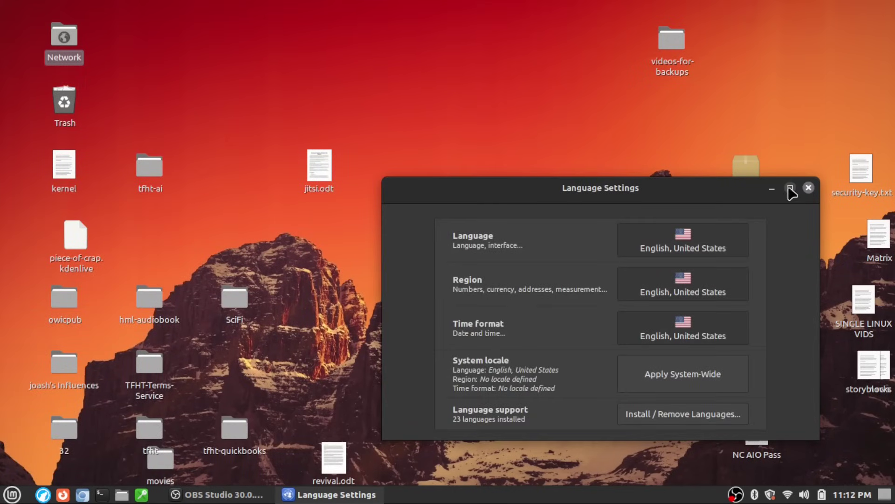
- Maximize Language Settings and authenticate to open Install / Remove Languages
left_click(790, 189)
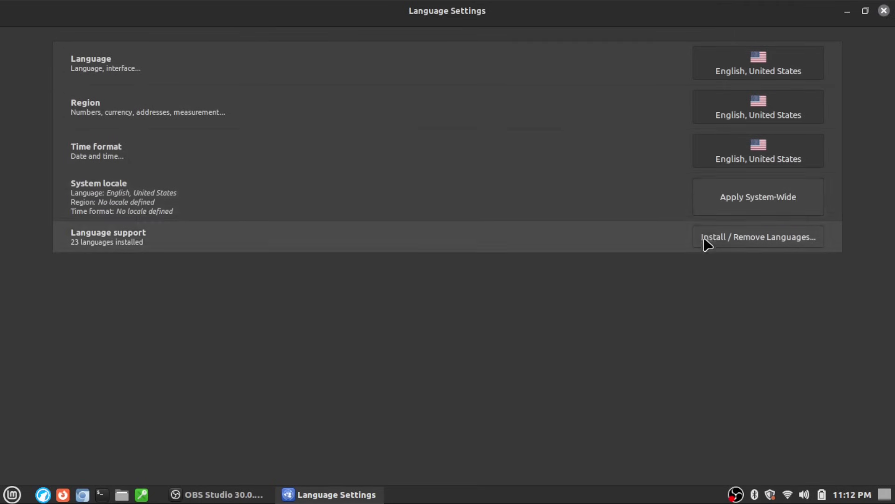
left_click(737, 242)
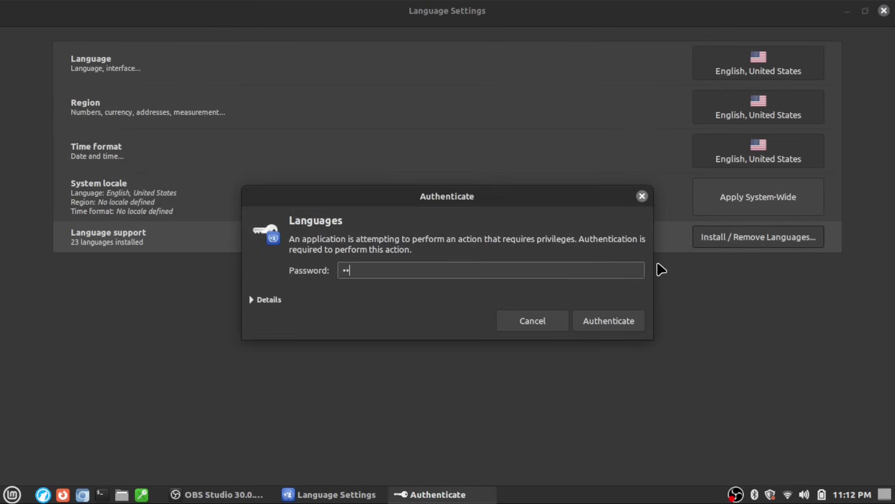
key("Return")
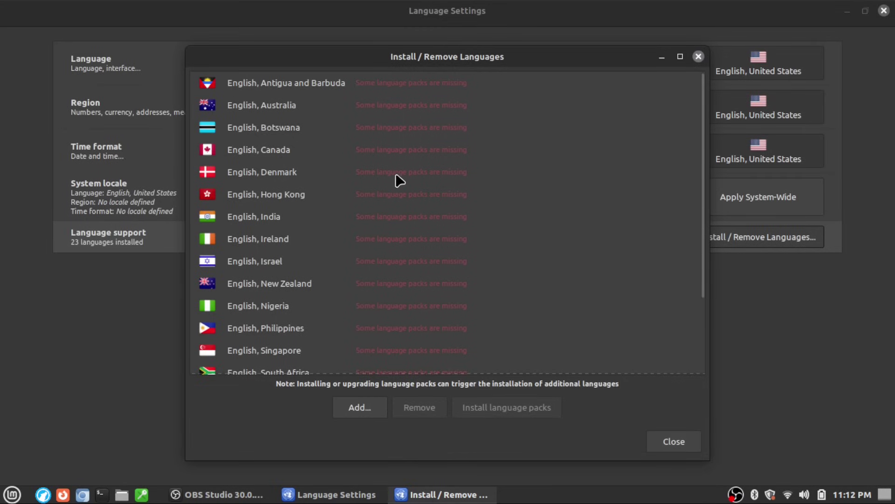
- Find English, Antigua and Barbuda in the language list and remove it
scroll(420, 210, "down", 4)
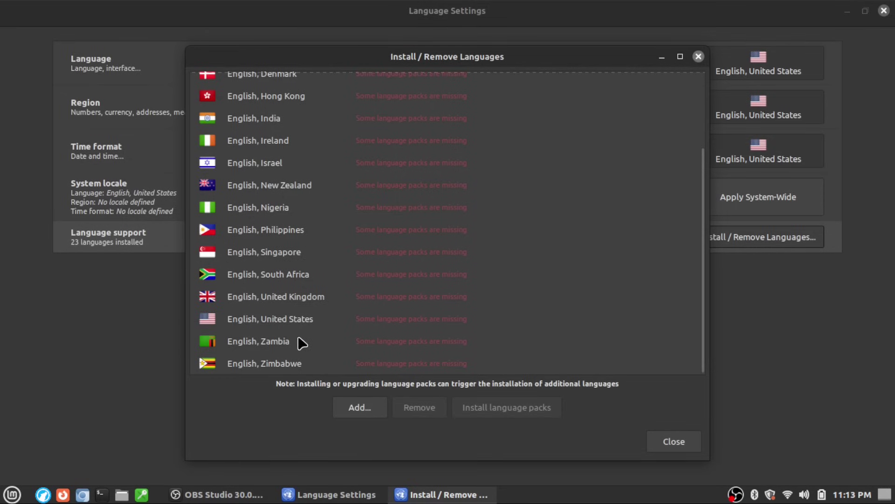
scroll(334, 322, "up", 2)
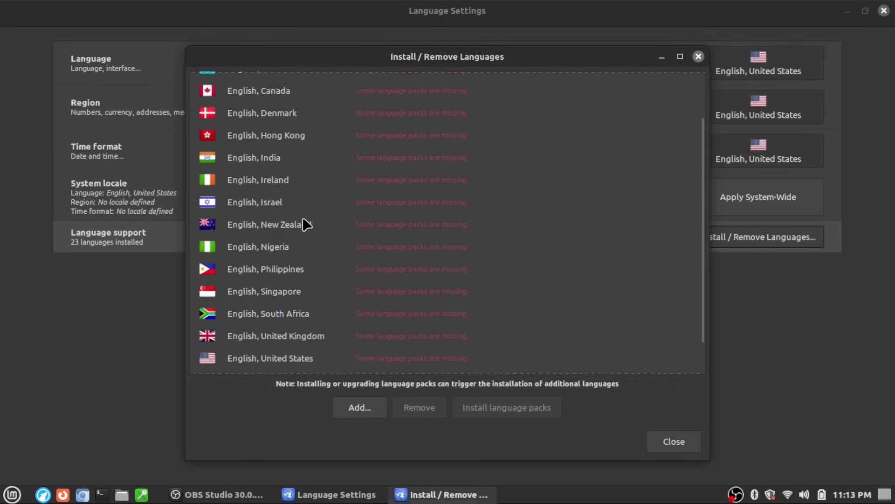
scroll(286, 226, "up", 2)
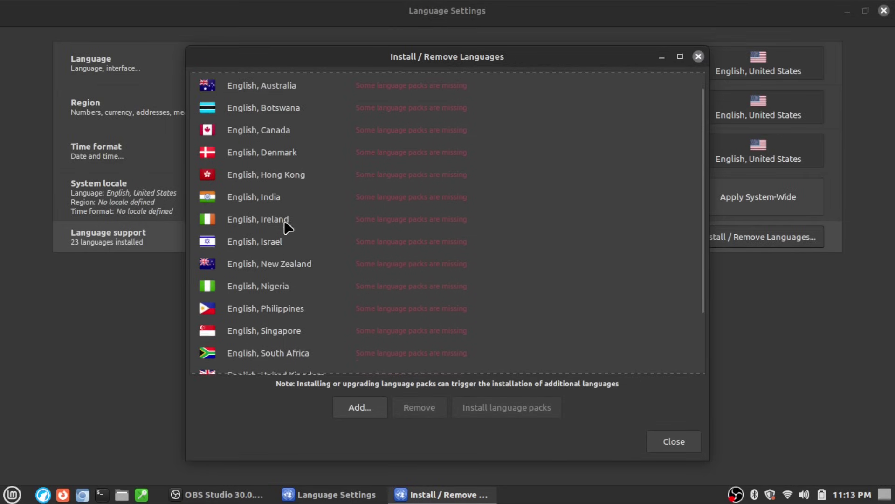
left_click(285, 130)
scroll(288, 131, "up", 1)
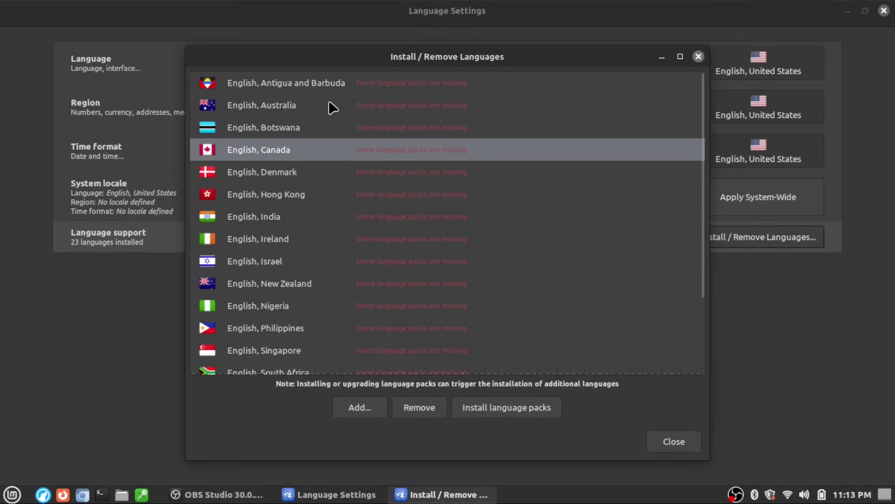
left_click(294, 127)
left_click(308, 81)
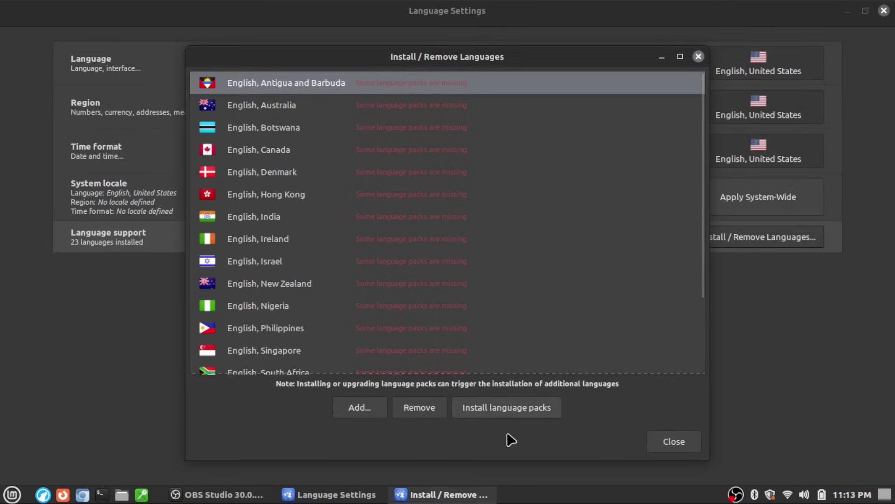
left_click(422, 411)
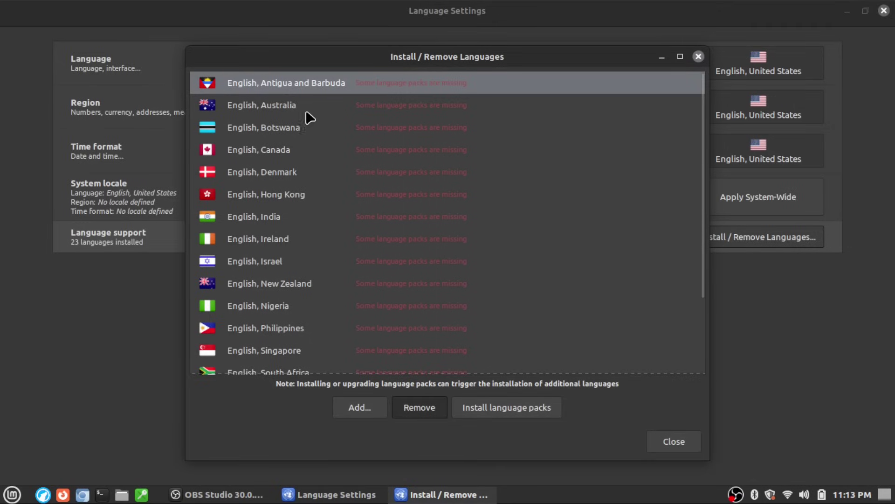
- Remove English for Australia, Botswana, Canada, Denmark, Hong Kong and India
left_click(270, 84)
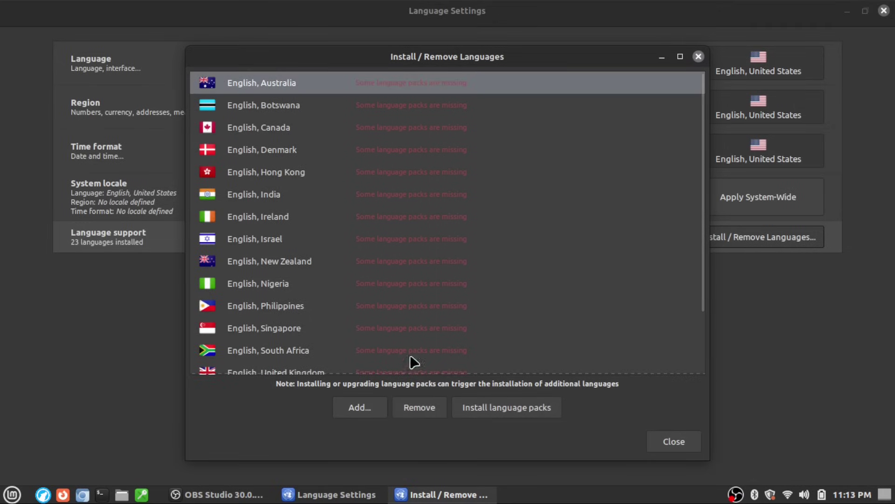
left_click(433, 404)
left_click(286, 83)
left_click(422, 409)
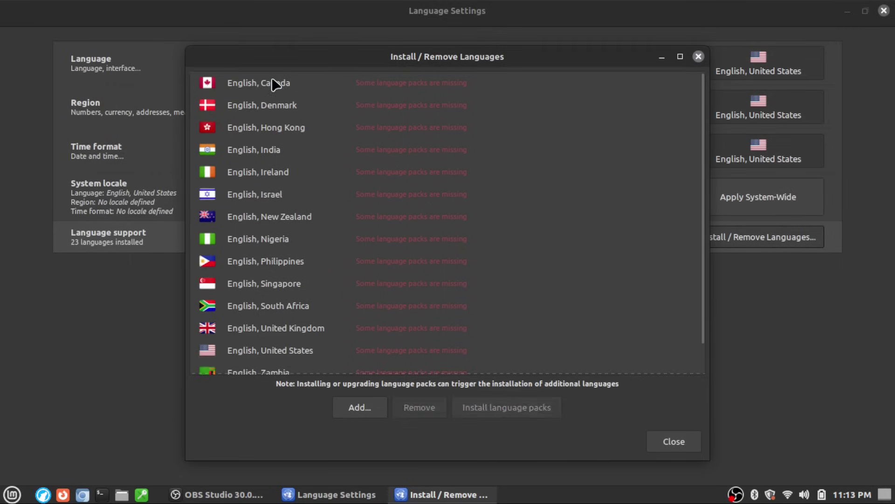
left_click(275, 84)
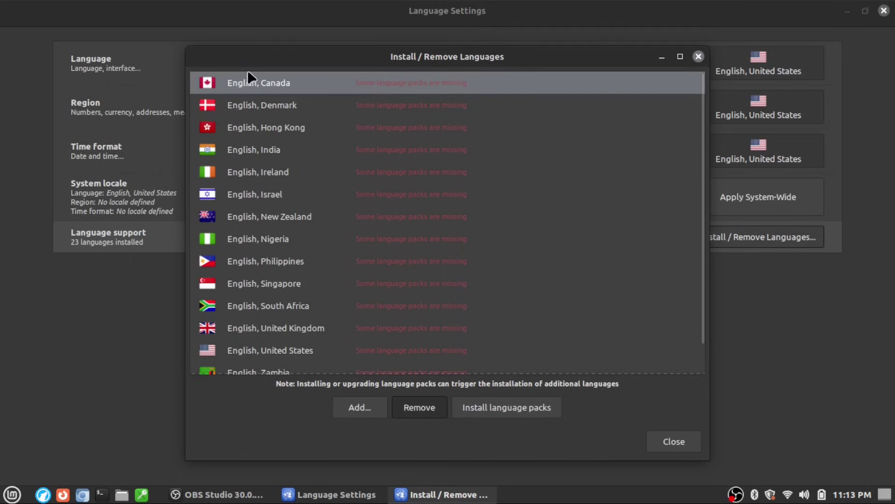
left_click(266, 84)
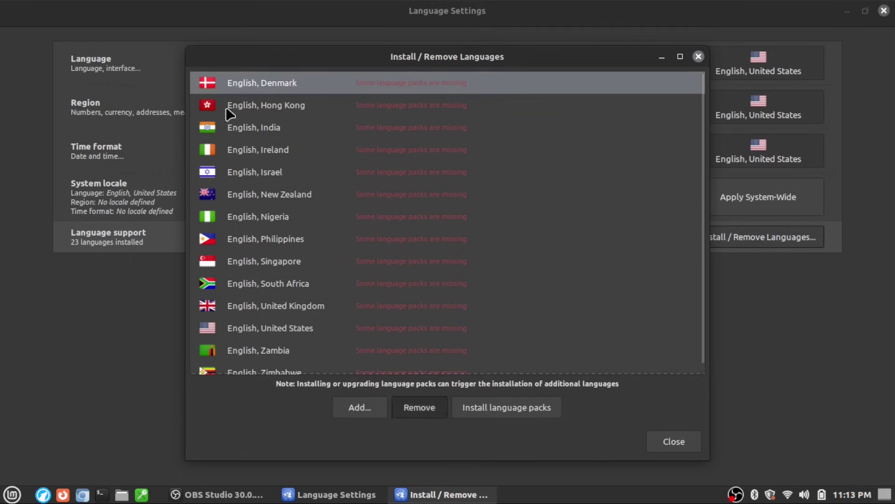
left_click(262, 89)
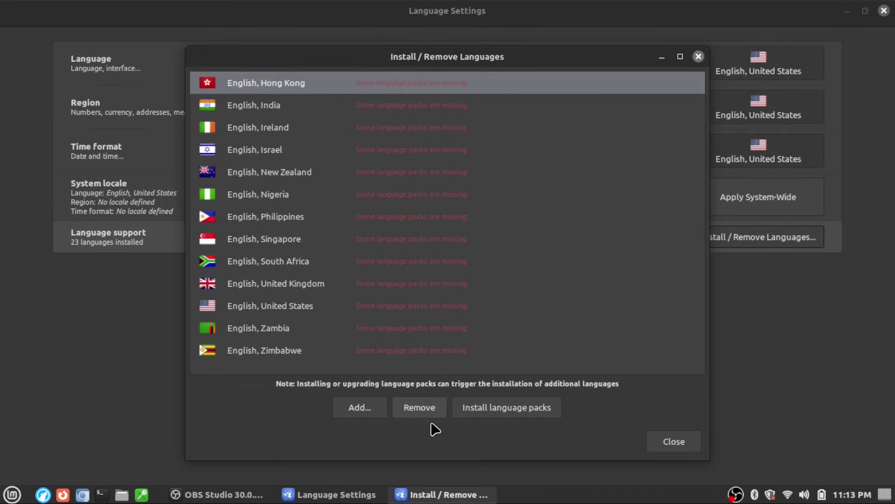
left_click(421, 412)
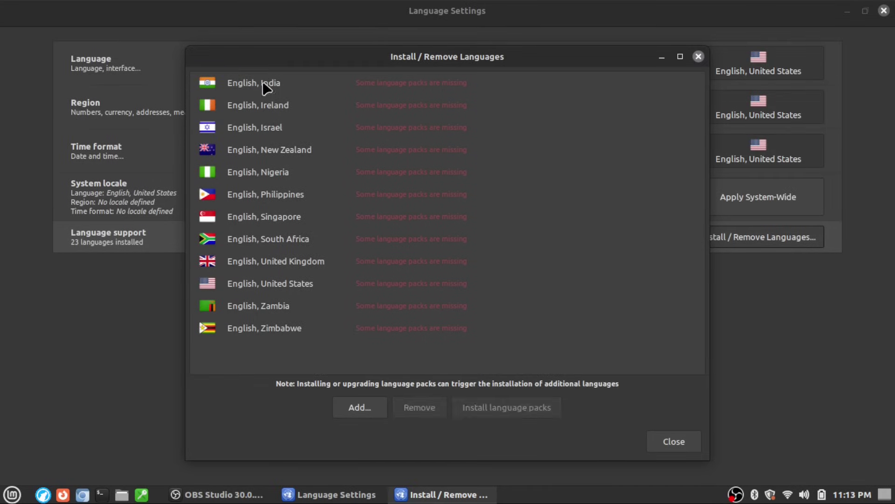
left_click(264, 84)
left_click(419, 409)
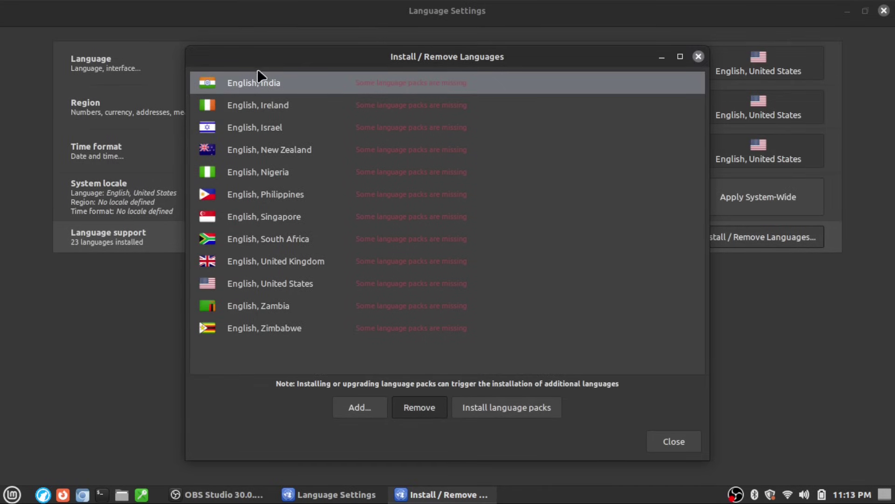
- Remove English for Ireland, Israel, New Zealand, Nigeria, Philippines, Singapore and South Africa
left_click(273, 83)
left_click(430, 410)
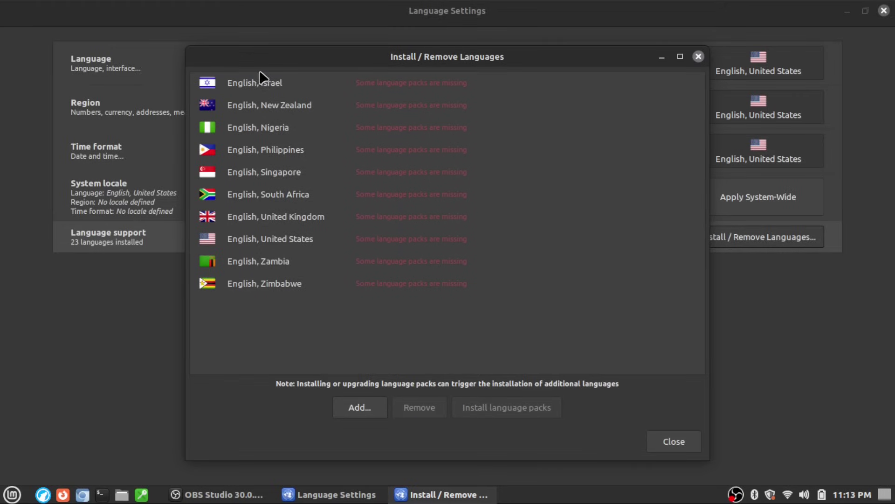
left_click(263, 80)
left_click(420, 406)
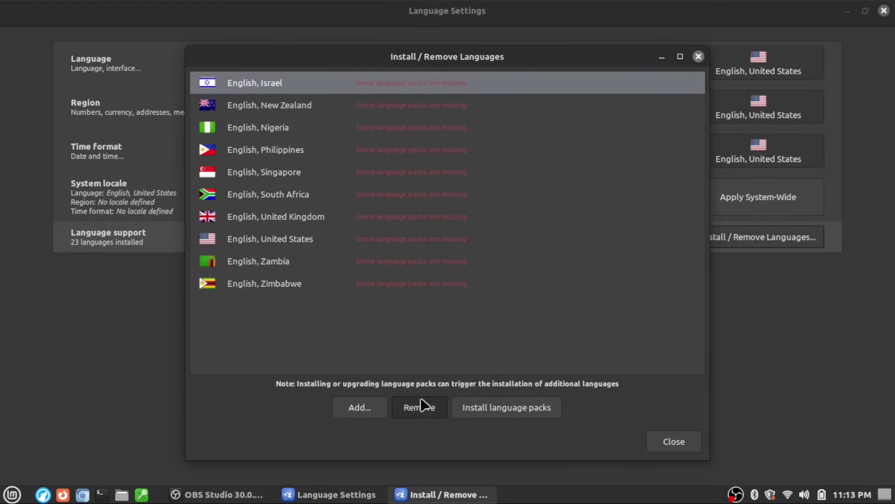
left_click(278, 89)
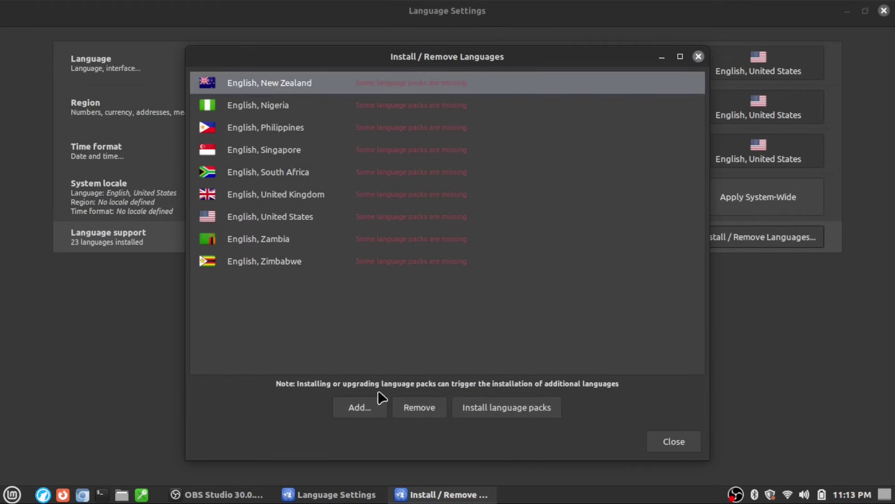
left_click(419, 408)
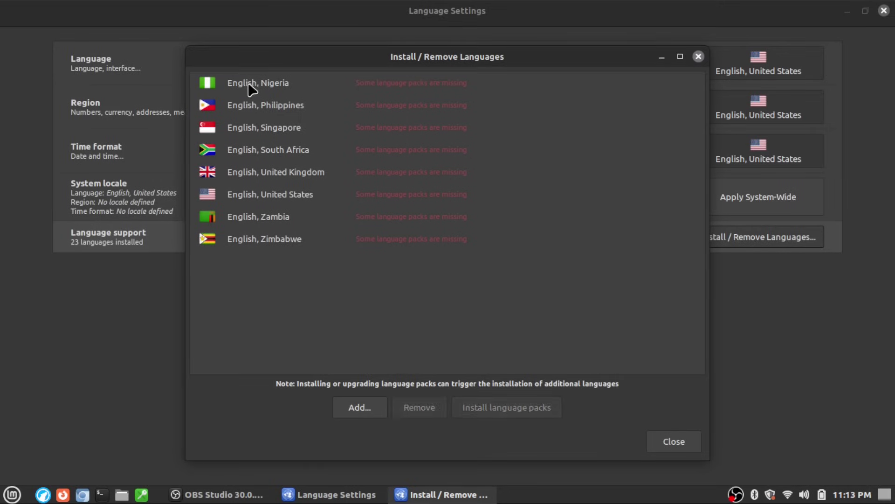
left_click(252, 89)
left_click(425, 408)
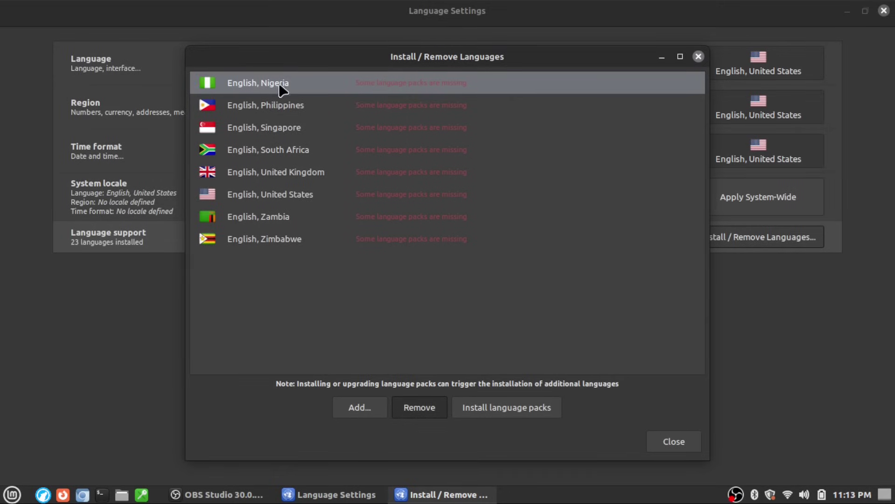
left_click(427, 410)
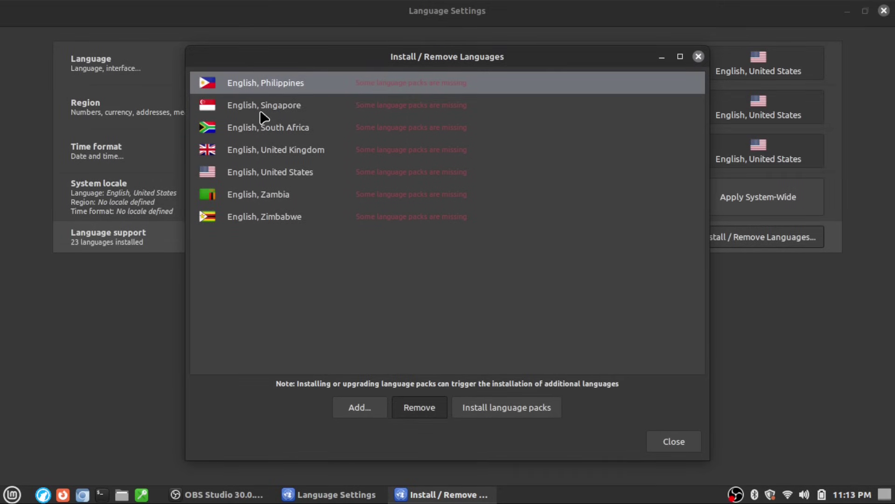
left_click(422, 411)
left_click(261, 89)
left_click(412, 411)
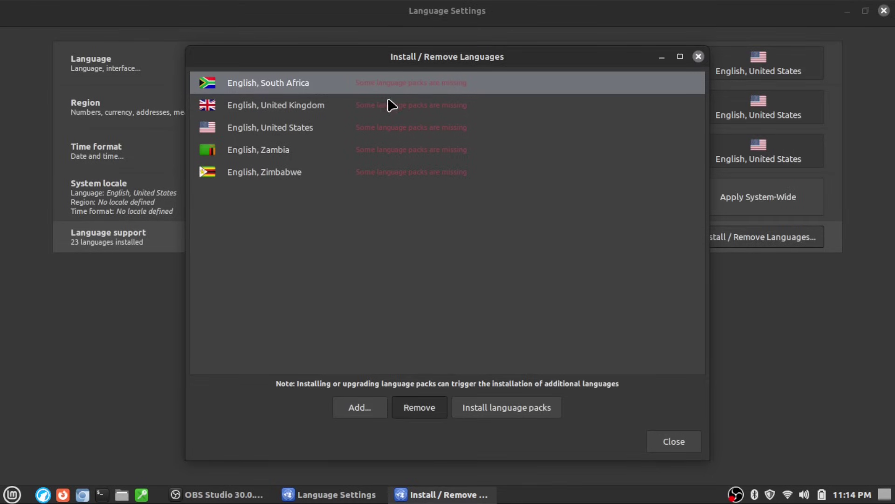
- Remove English for United Kingdom, Zambia and Zimbabwe, then install English, United States language packs
left_click(268, 83)
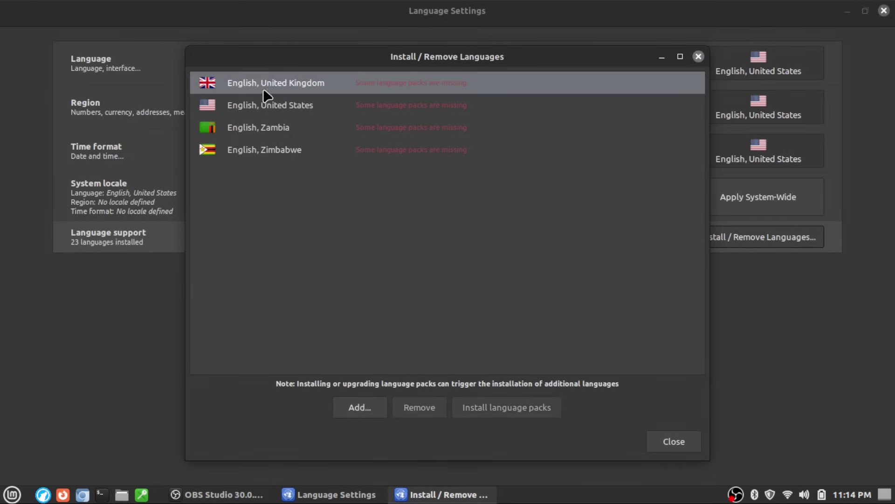
left_click(424, 412)
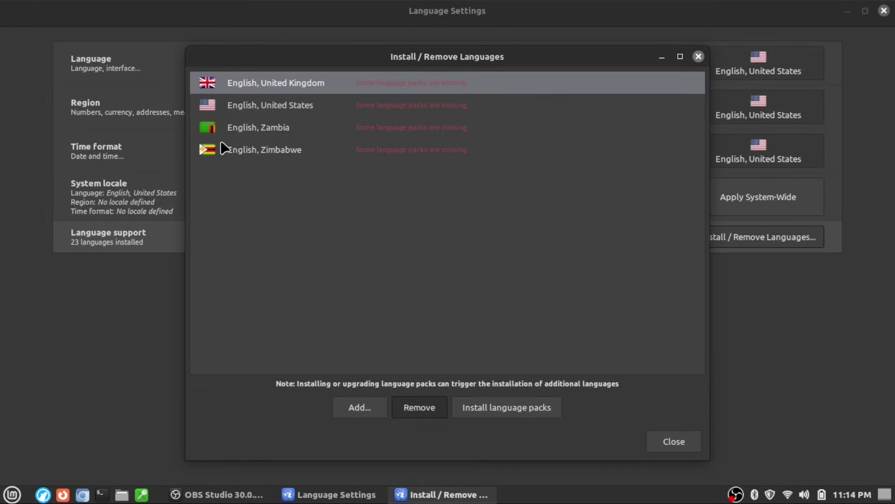
left_click(249, 112)
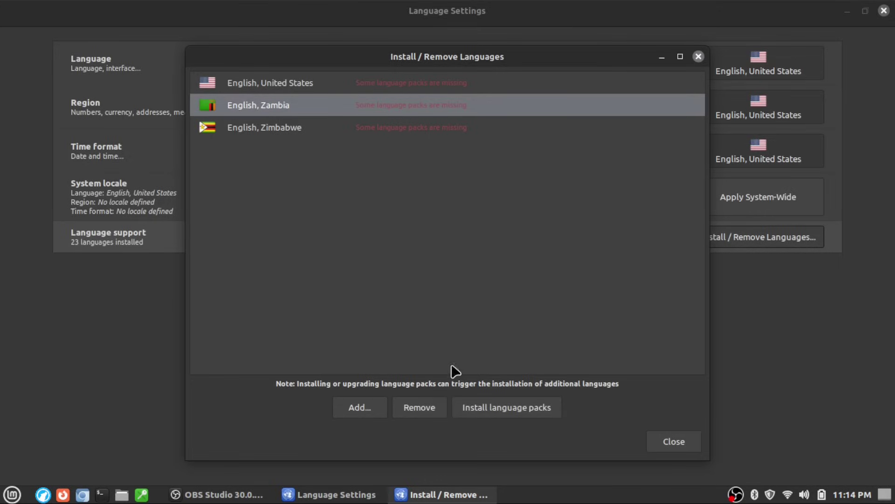
left_click(426, 410)
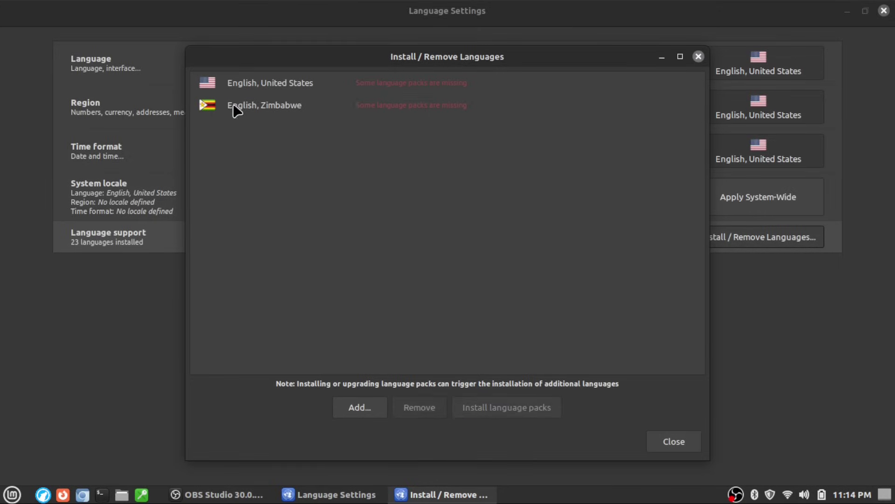
left_click(234, 107)
left_click(434, 412)
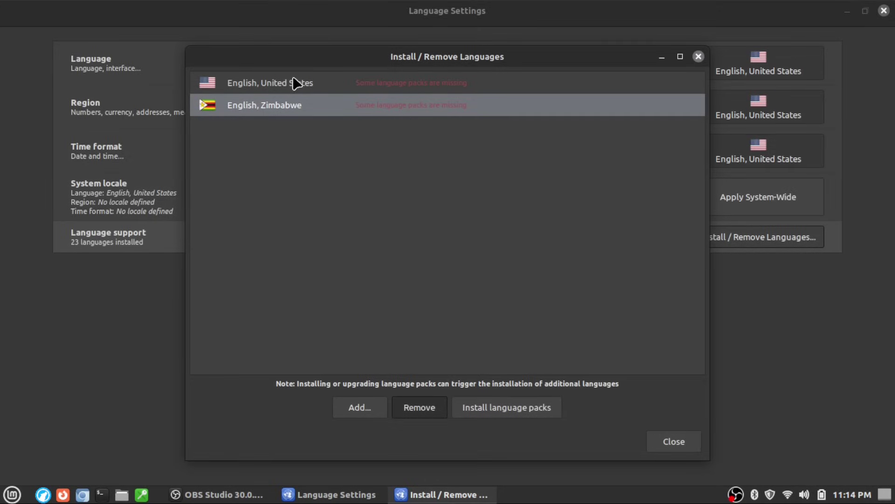
left_click(291, 89)
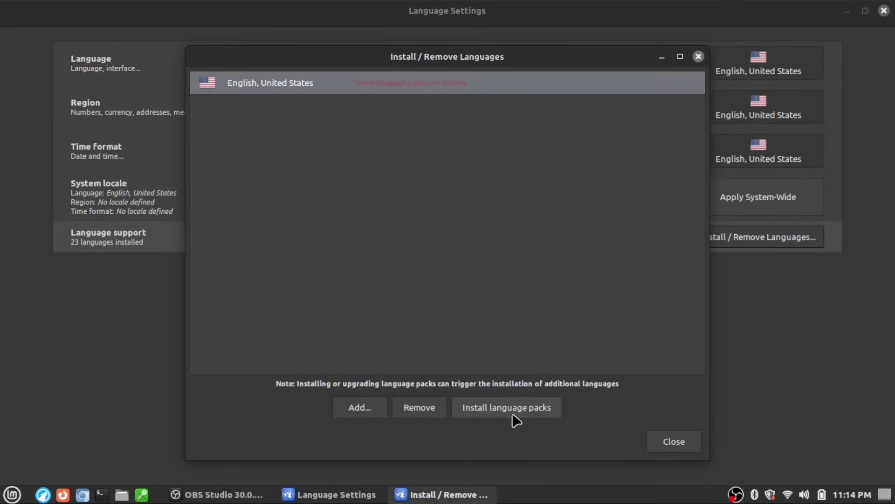
left_click(506, 400)
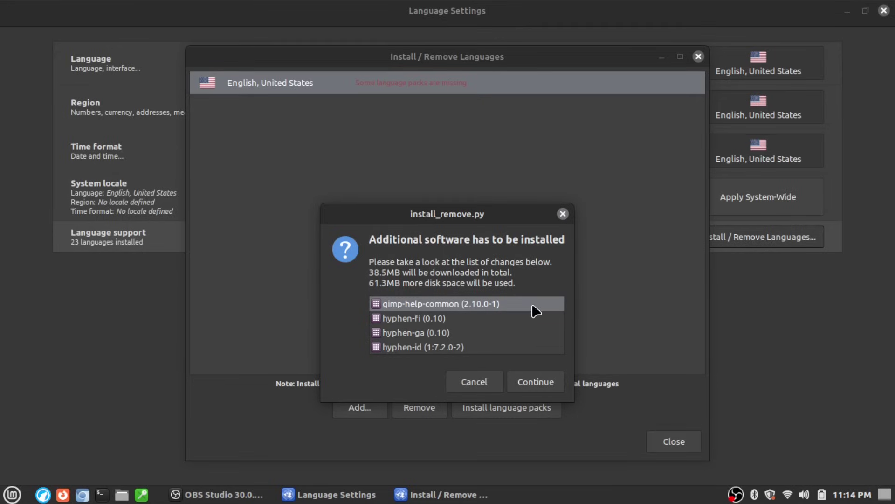
- Review the hyphen-fi, hyphen-ga and hyphen-id packages, then cancel the 38.5MB installation
left_click(422, 319)
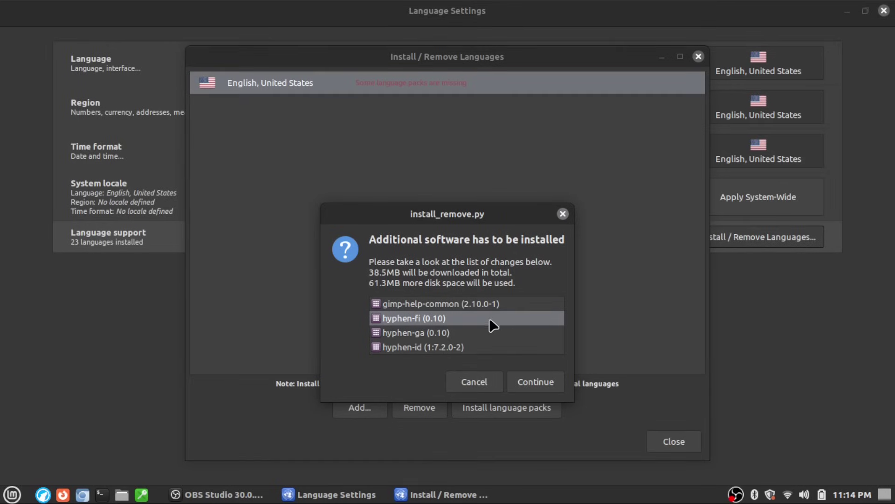
left_click(456, 339)
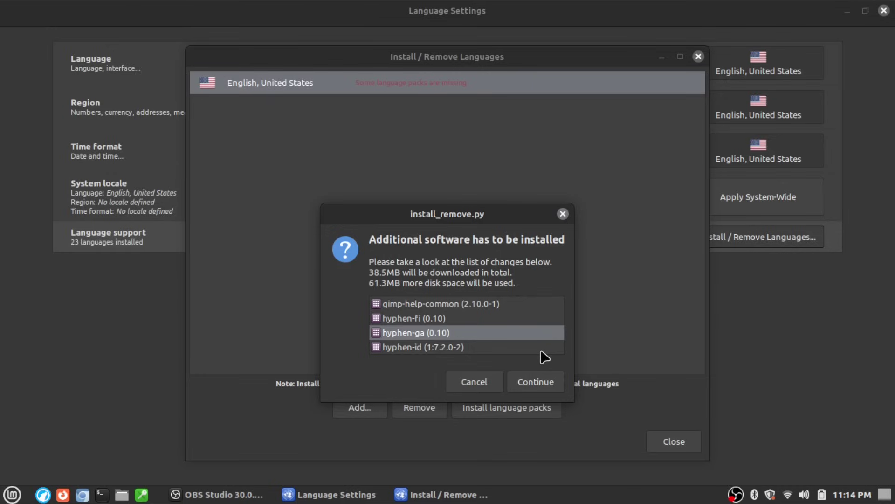
left_click(463, 347)
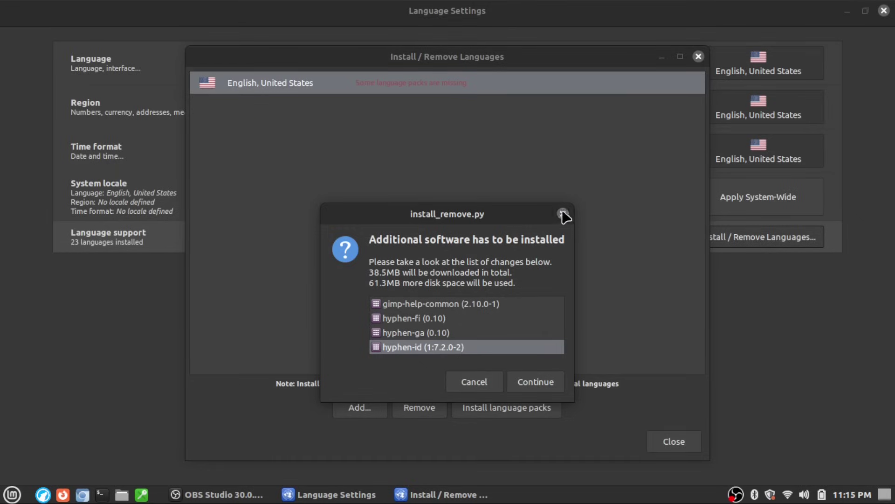
key("Escape")
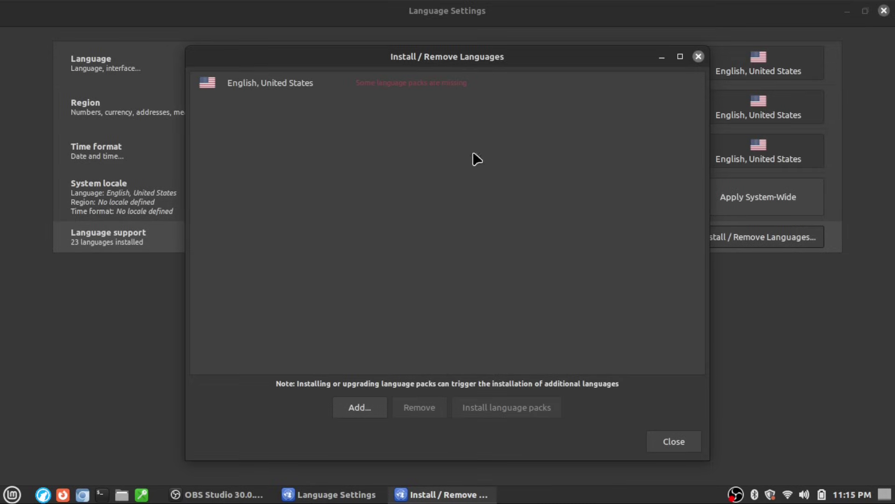
- Close the language installer and launch Synaptic Package Manager via 'syn', authenticating with the password
left_click(698, 57)
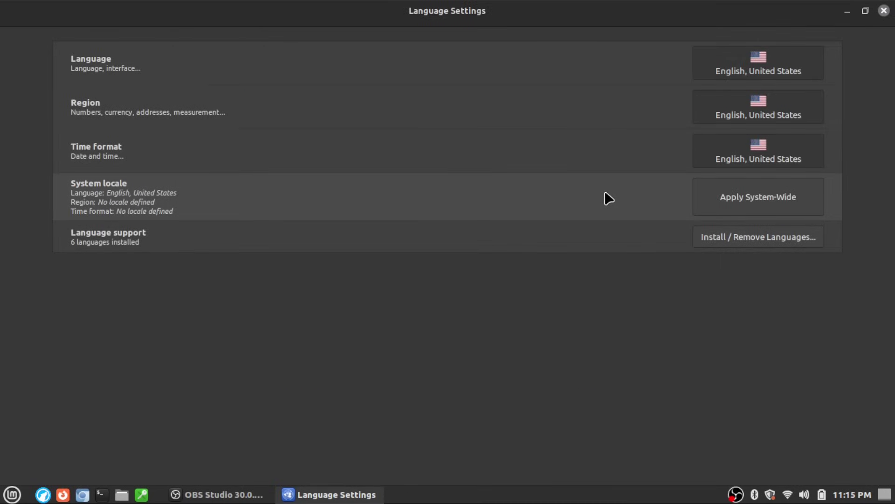
key("super")
type("syn")
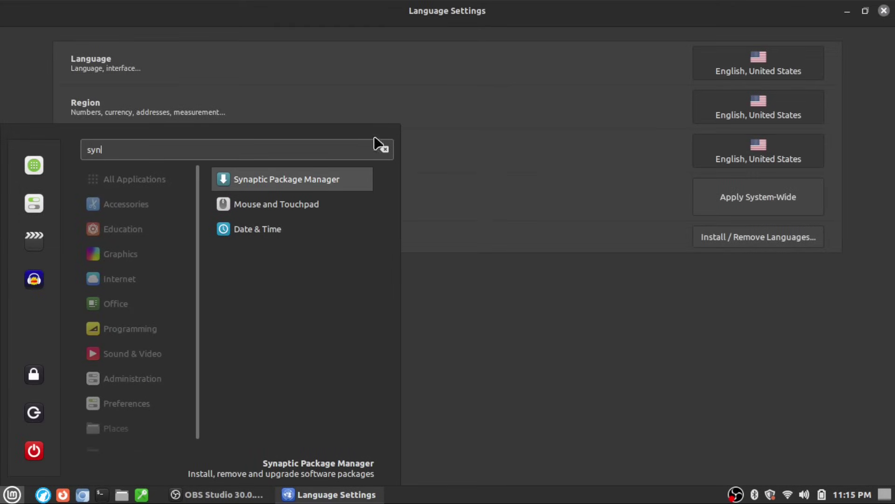
left_click(303, 172)
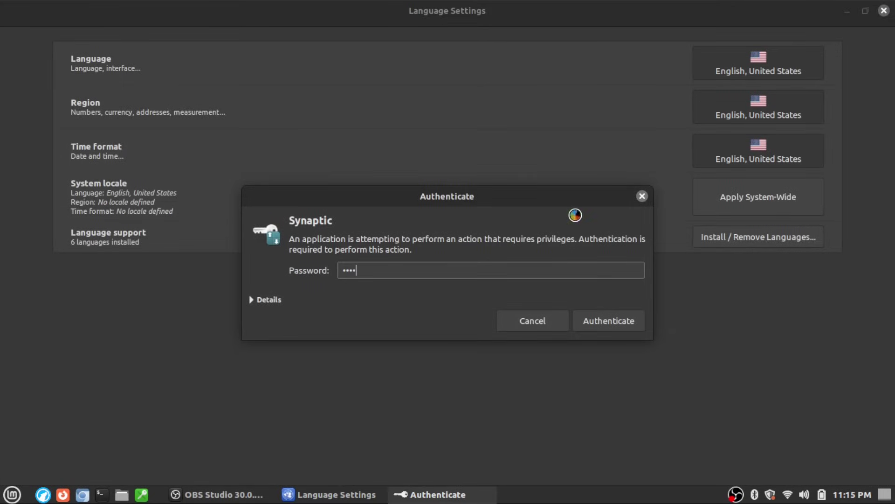
key("Return")
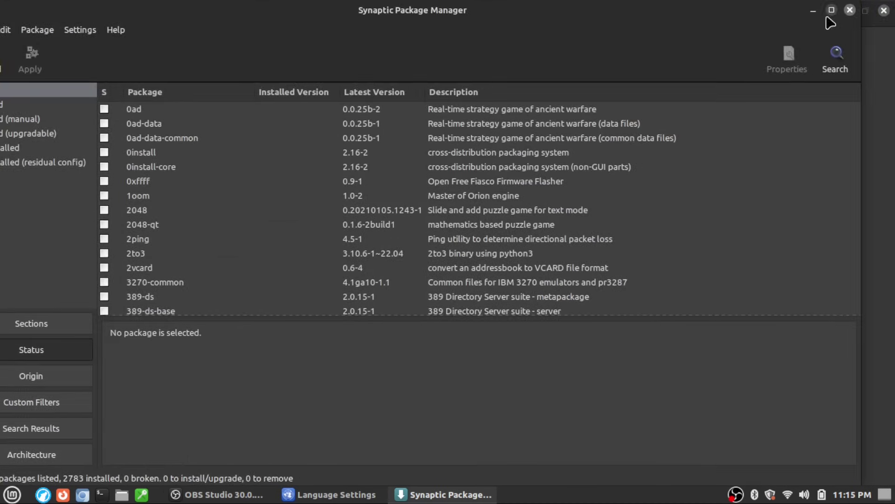
- Maximize Synaptic and search for 'libreoffice', listing 408 packages
left_click(831, 10)
left_click(870, 59)
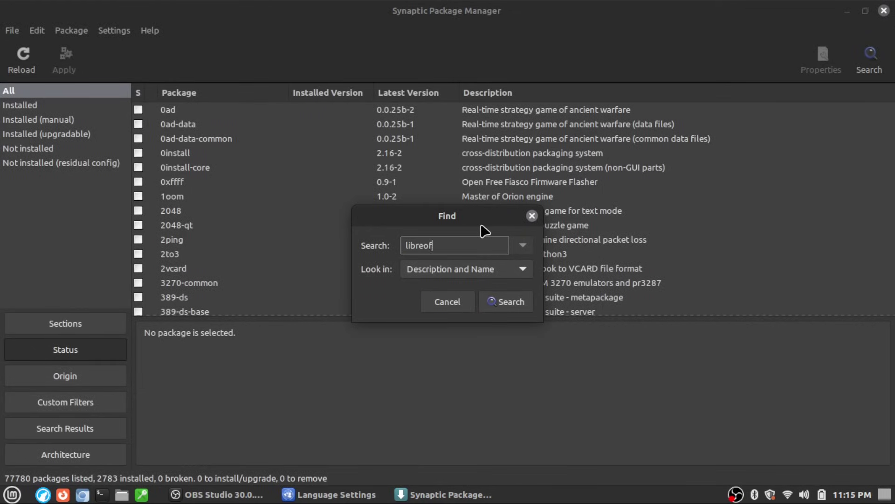
key("Return")
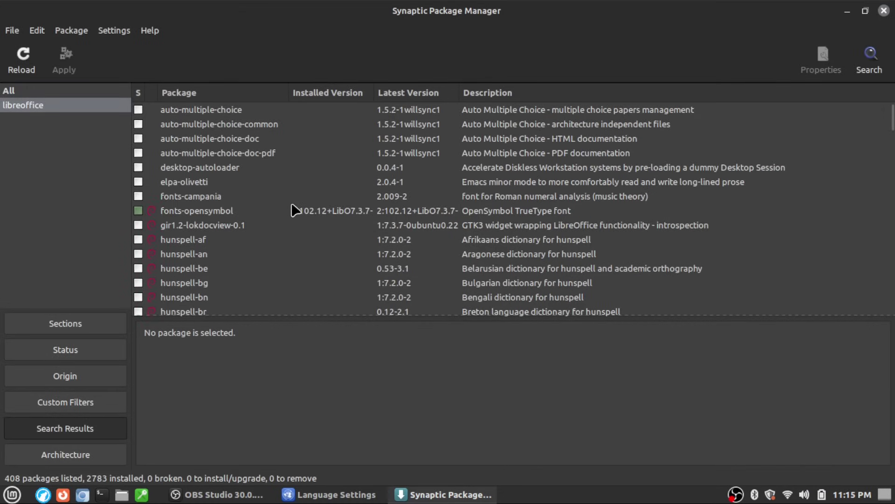
scroll(284, 212, "down", 5)
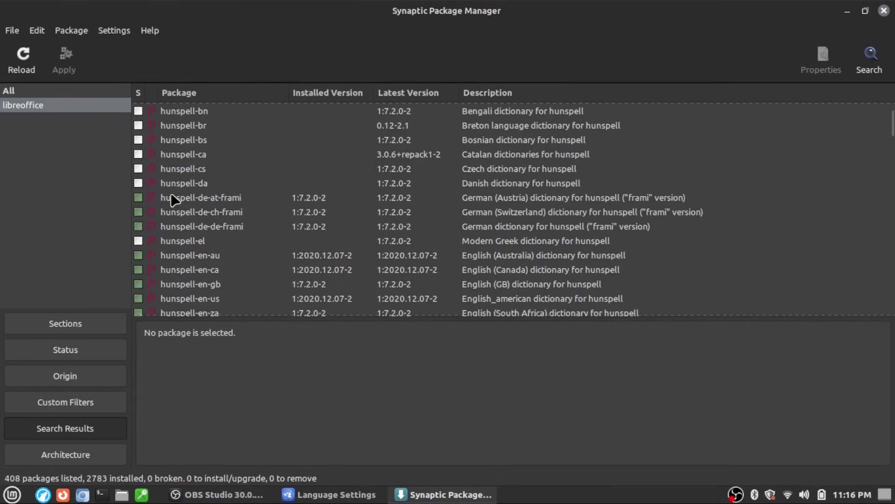
- Mark hunspell-de-at-frami, hunspell-de-ch-frami and hunspell-de-de-frami for complete removal
left_click(138, 200)
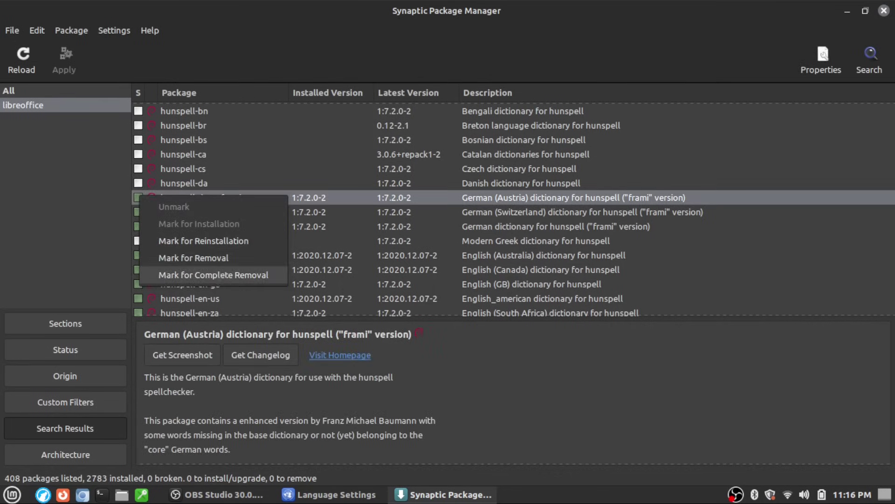
left_click(205, 261)
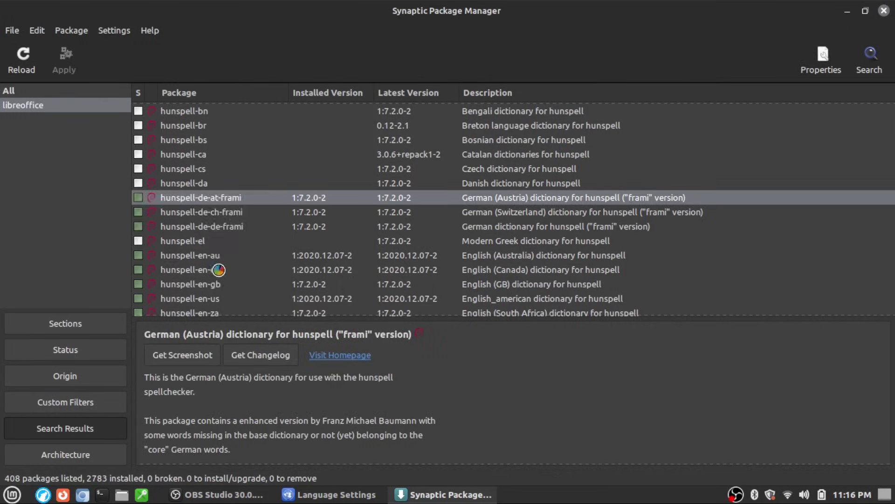
left_click(138, 213)
left_click(218, 292)
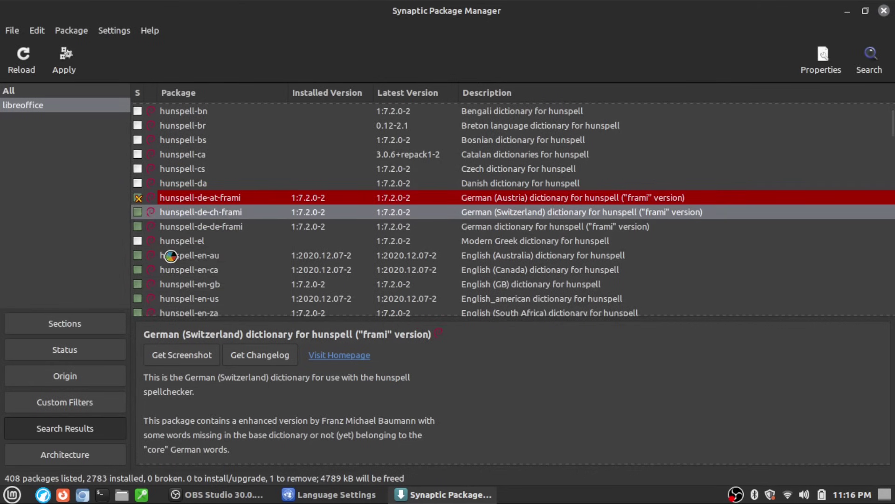
left_click(137, 226)
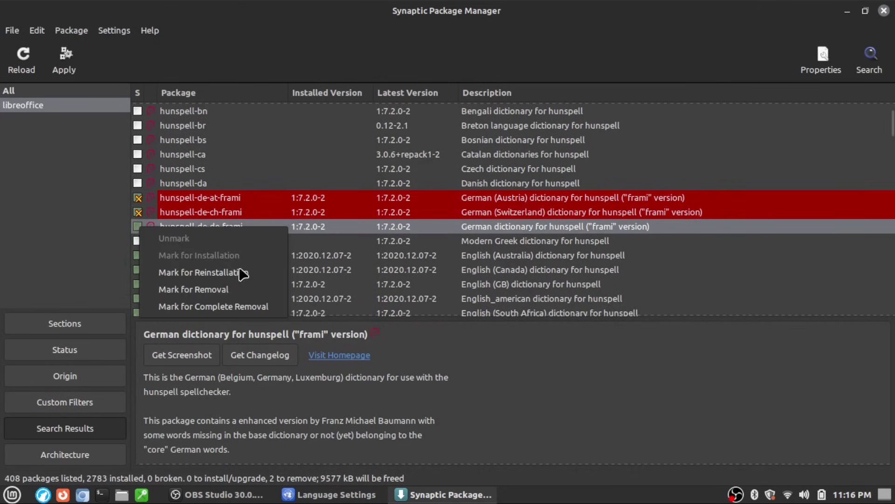
left_click(238, 306)
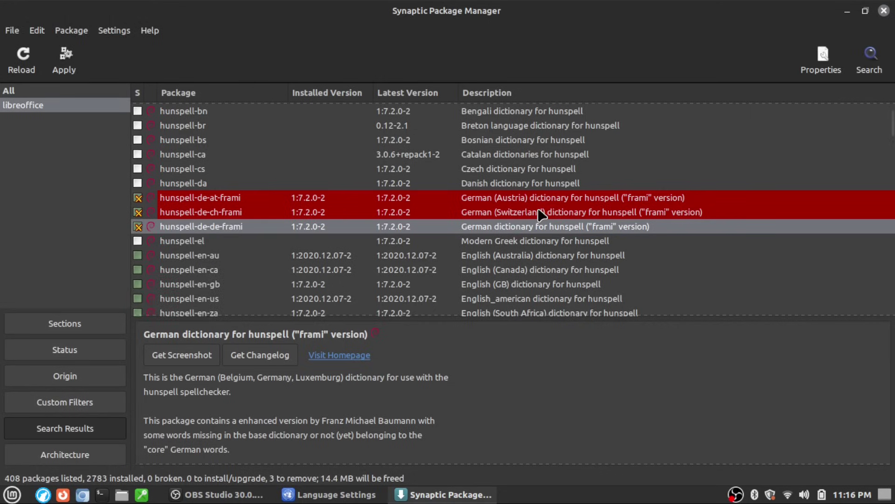
- Mark hunspell-en-au, hunspell-en-ca and hunspell-en-gb for complete removal
scroll(562, 216, "down", 1)
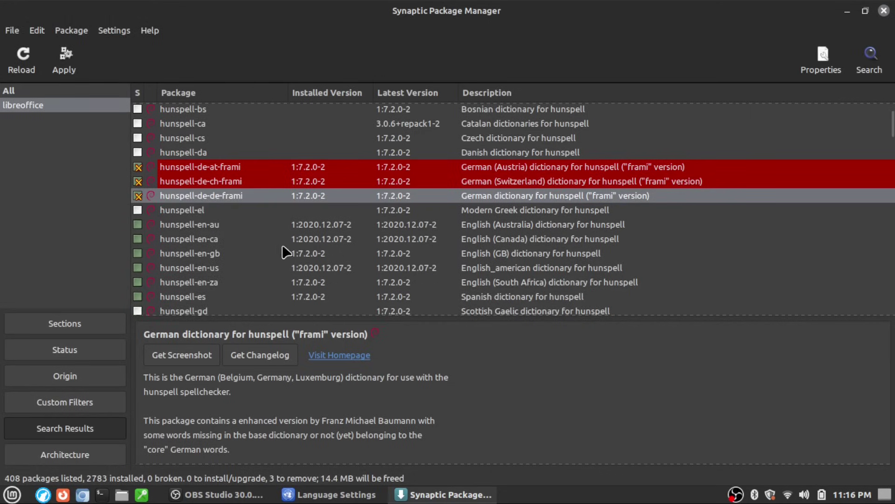
scroll(286, 254, "down", 2)
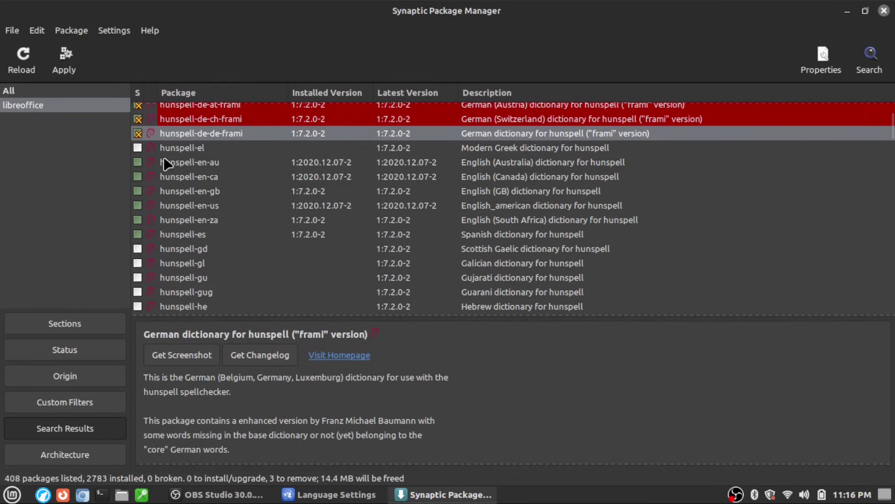
left_click(138, 163)
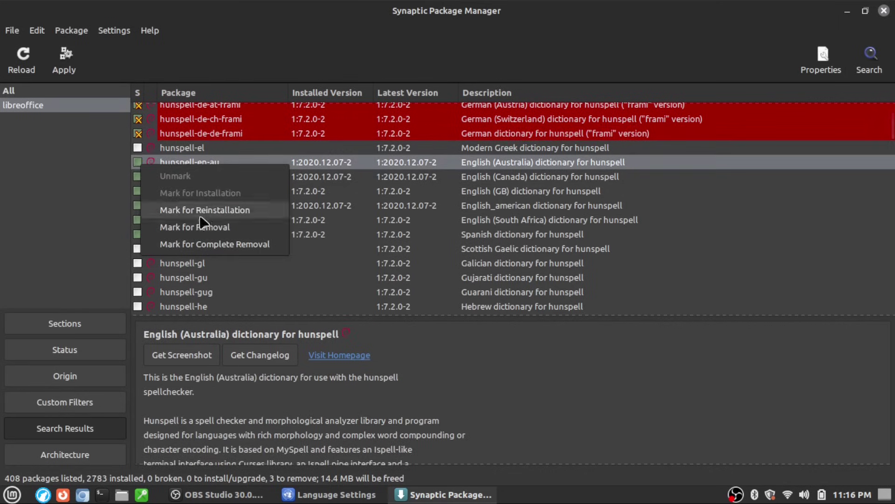
left_click(225, 247)
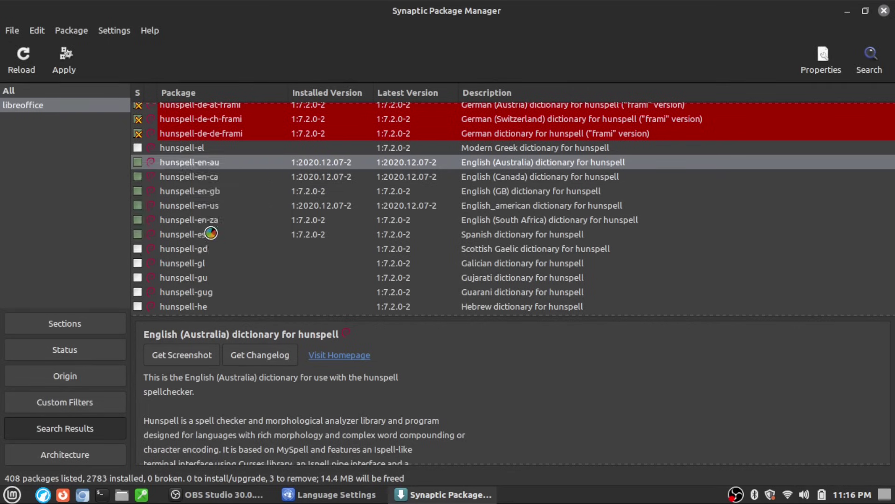
left_click(137, 176)
left_click(236, 253)
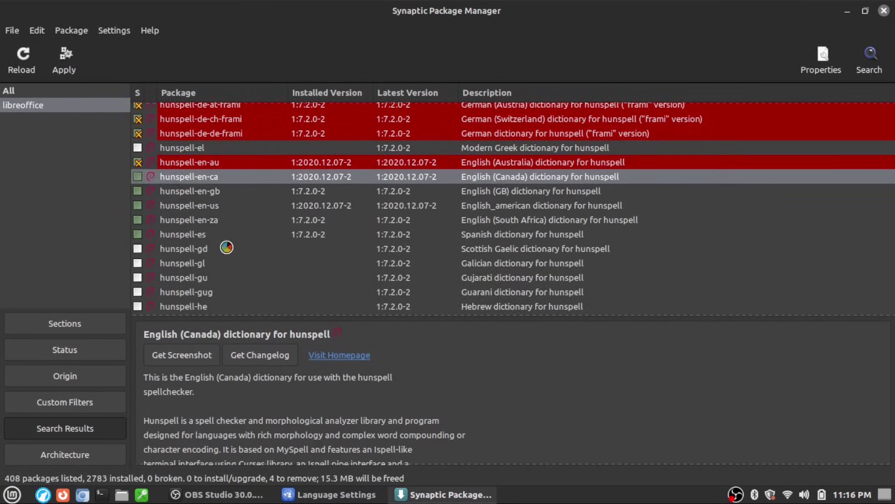
left_click(137, 191)
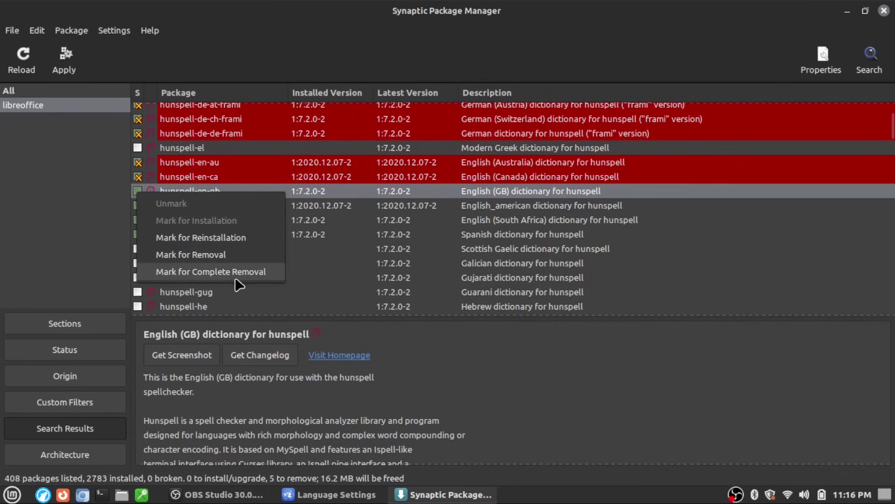
left_click(203, 273)
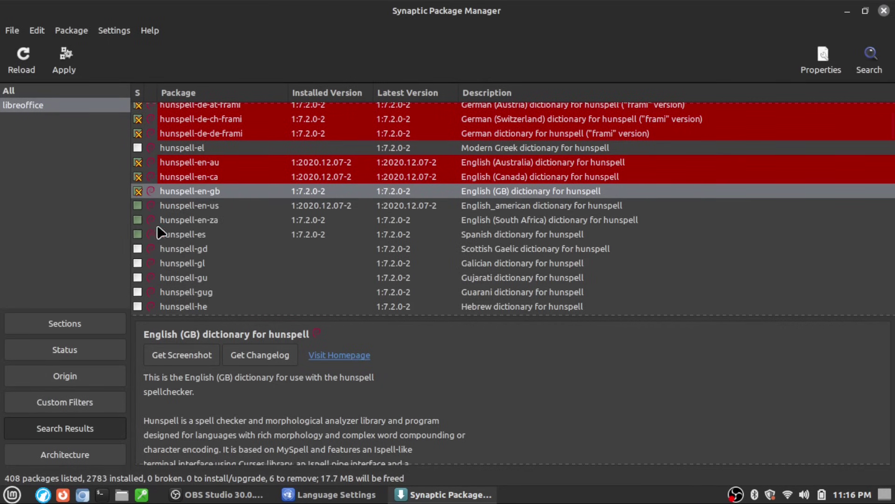
- Mark the South African English, Spanish and Italian hunspell dictionaries for removal
left_click(138, 220)
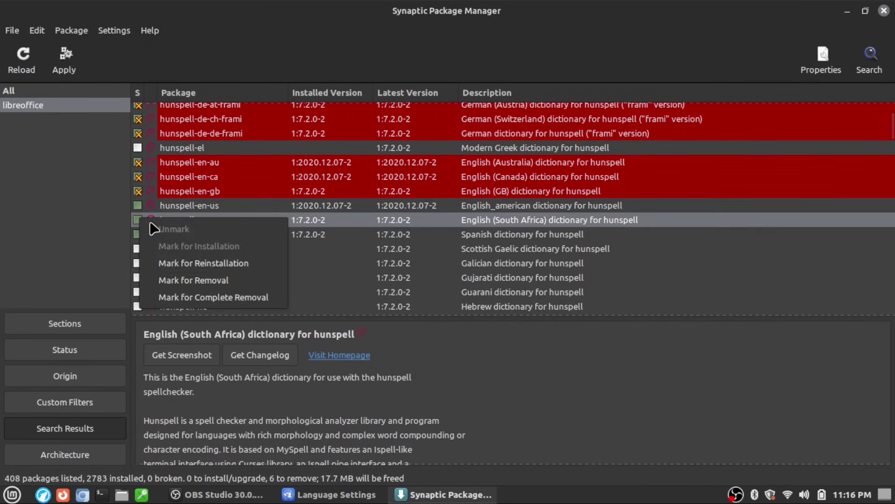
left_click(218, 299)
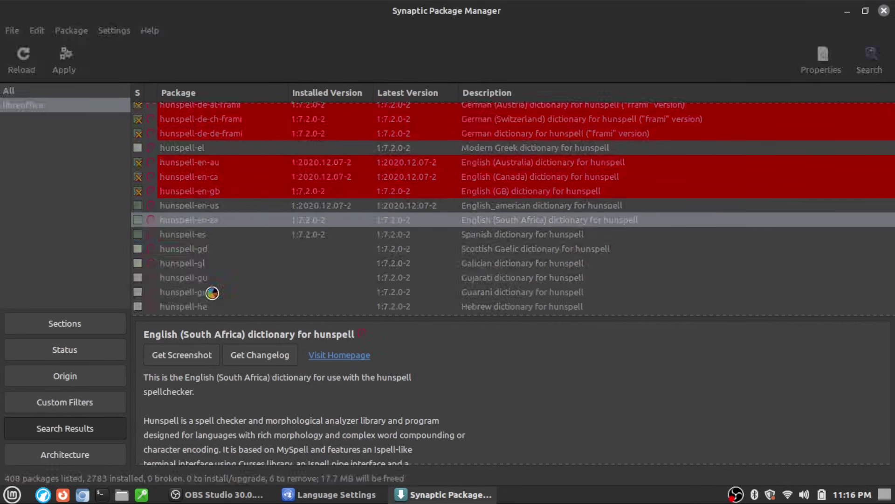
left_click(141, 235)
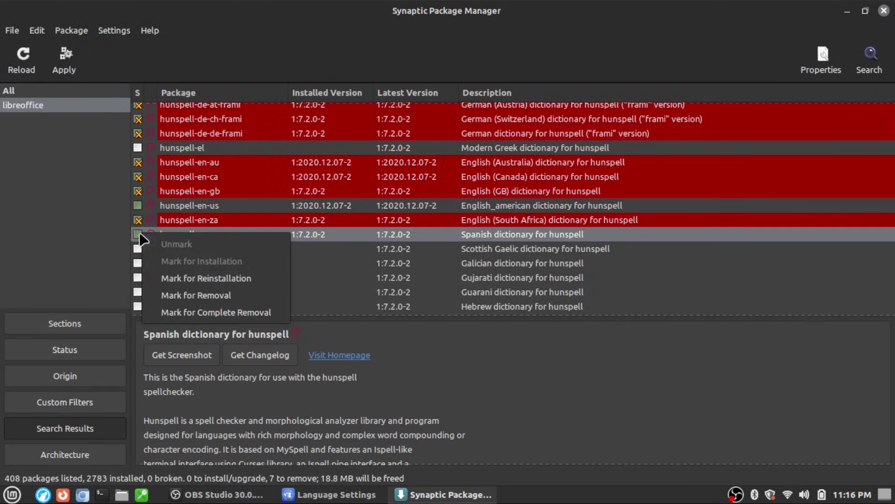
left_click(230, 313)
scroll(290, 226, "down", 3)
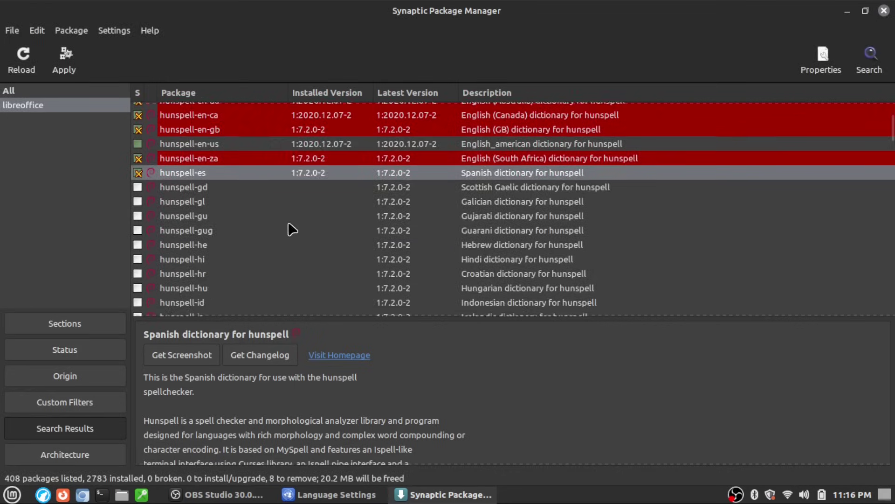
scroll(290, 232, "down", 2)
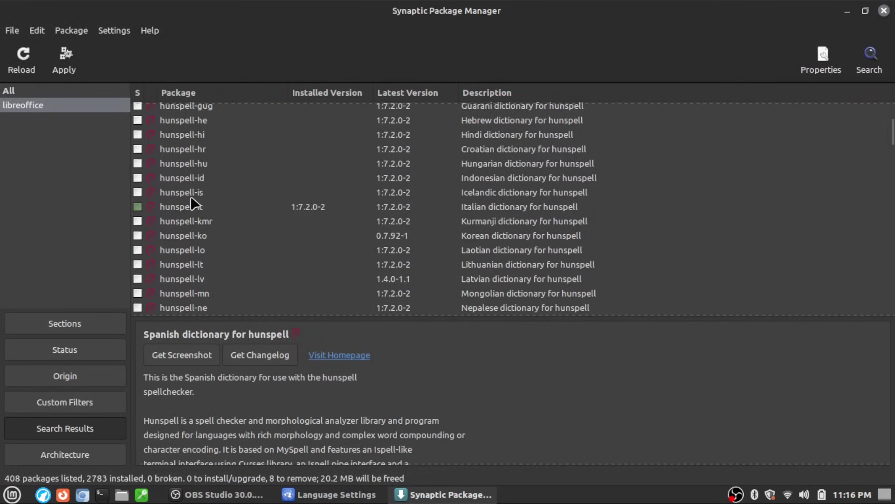
left_click(190, 211)
left_click(138, 206)
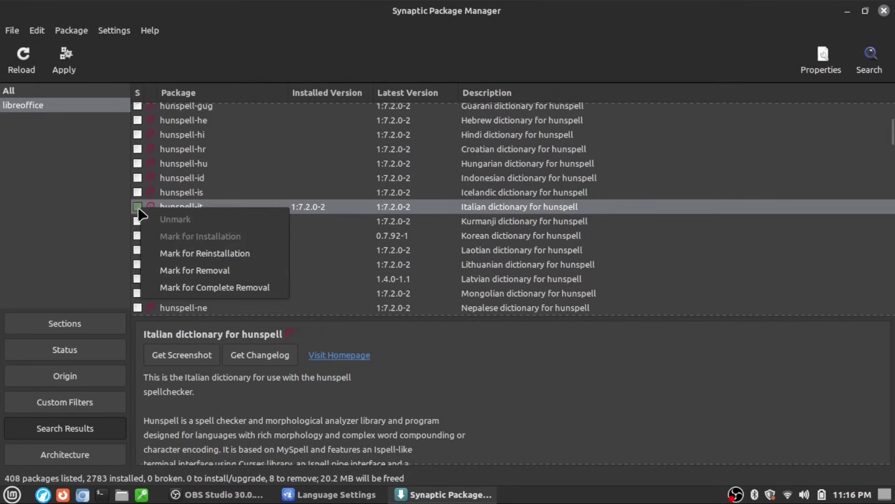
left_click(205, 273)
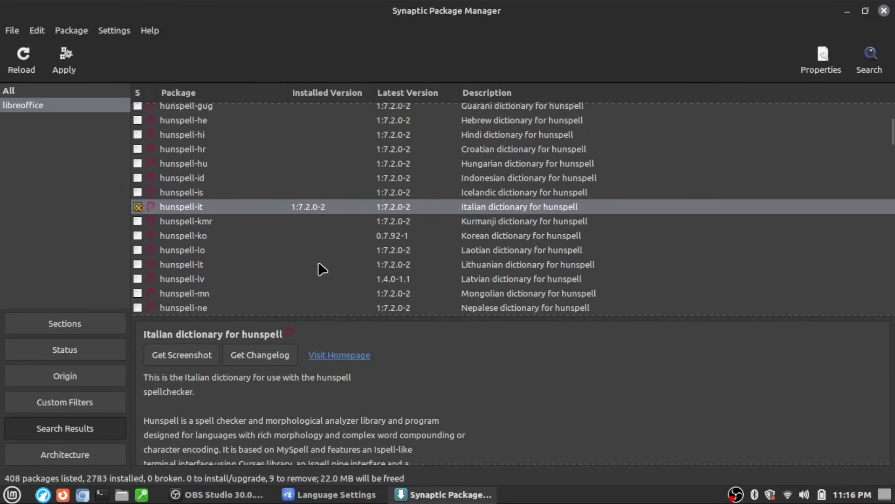
- Mark the Brazilian Portuguese and Portuguese hunspell dictionaries for complete removal
scroll(295, 262, "down", 5)
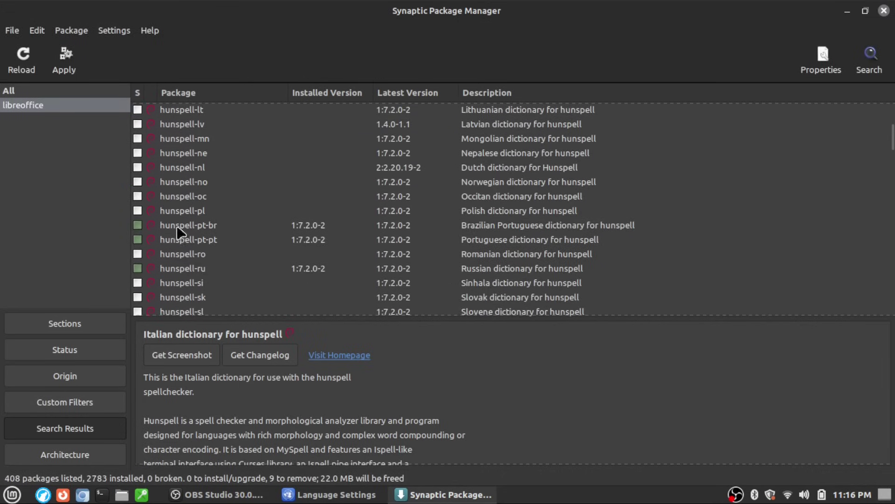
left_click(172, 225)
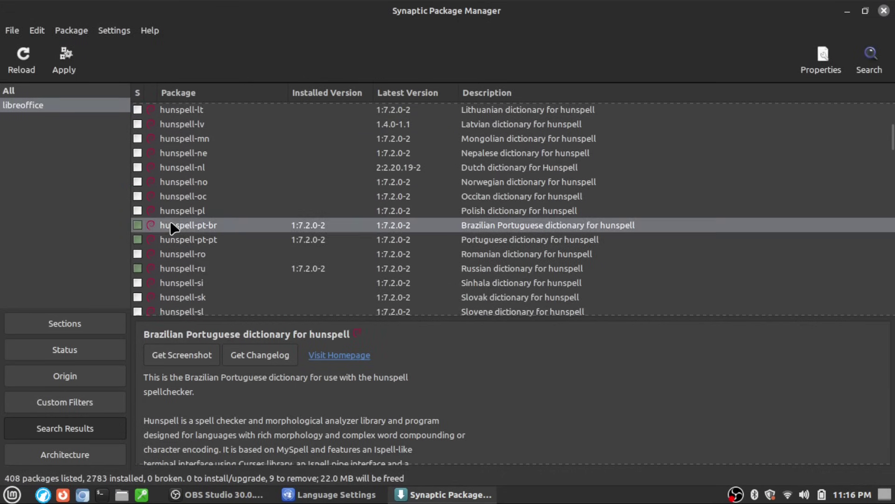
right_click(139, 223)
left_click(231, 303)
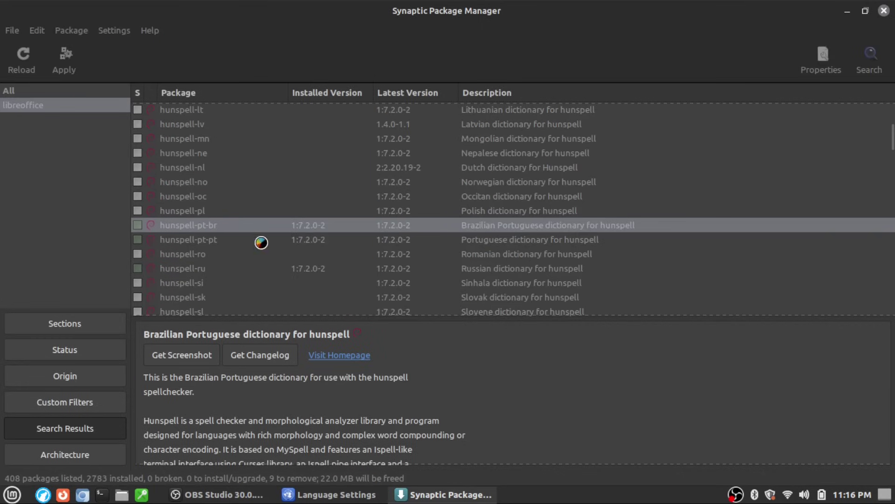
right_click(139, 239)
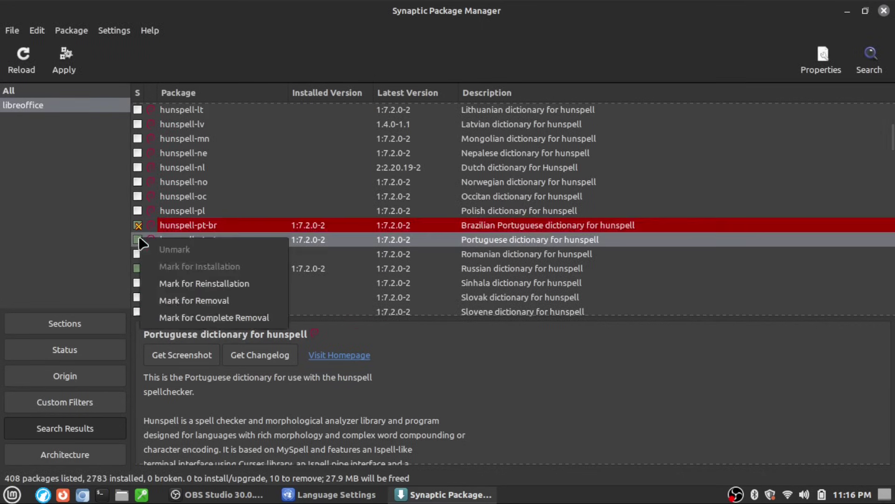
left_click(207, 318)
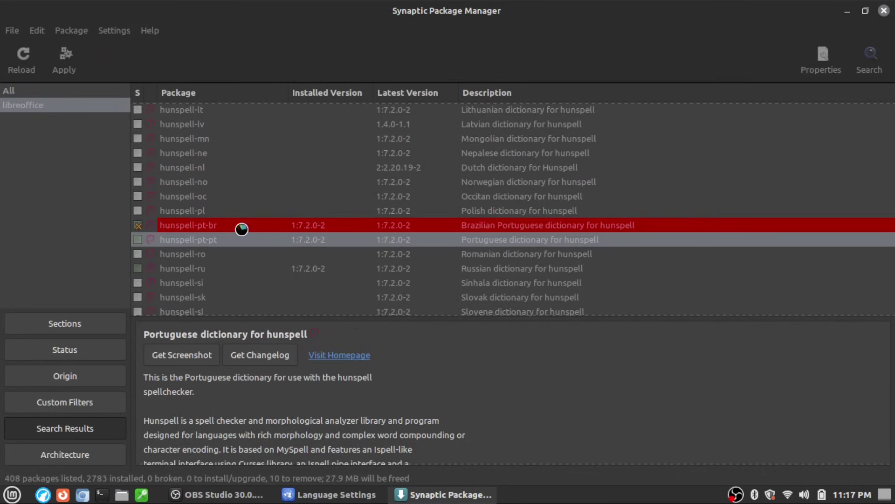
scroll(242, 240, "down", 2)
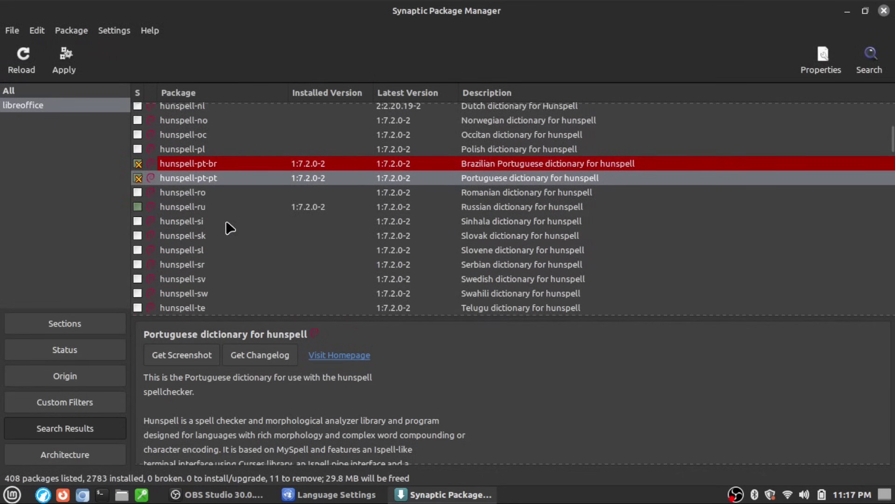
left_click(136, 210)
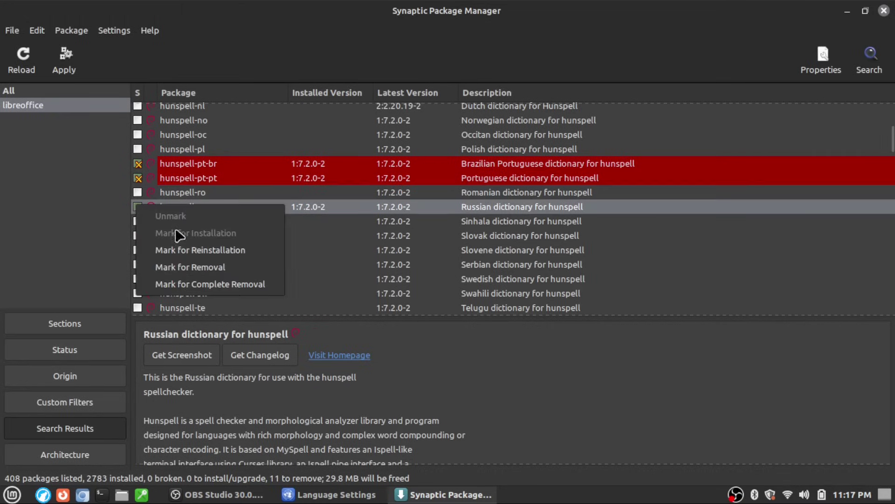
- Mark hunspell-ru, hyphen-de and hyphen-en-gb for complete removal
left_click(194, 282)
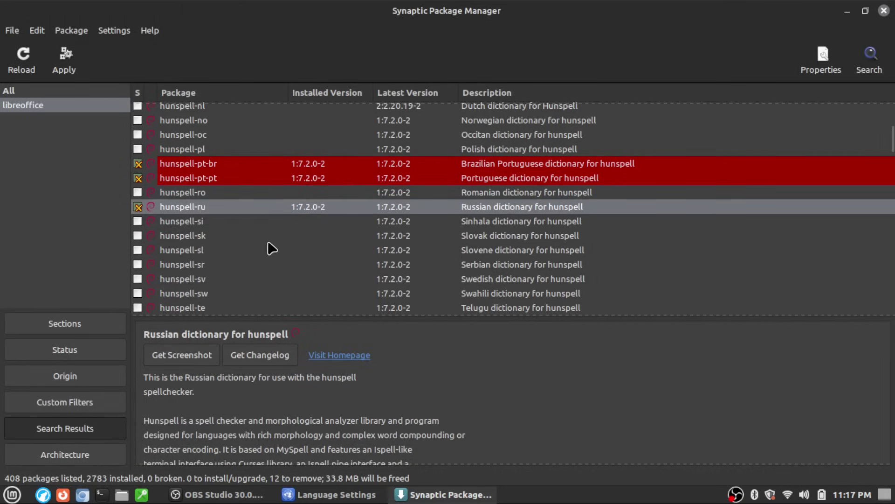
scroll(215, 226, "down", 3)
scroll(223, 224, "down", 5)
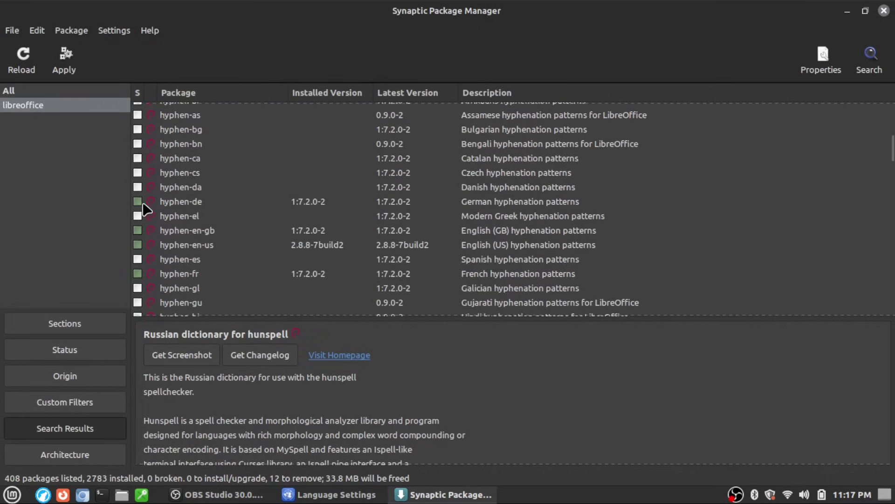
left_click(138, 202)
left_click(201, 280)
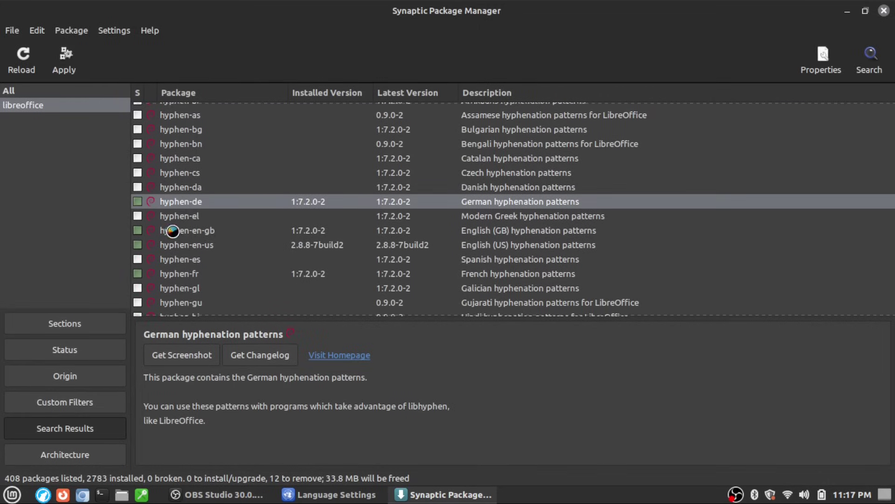
left_click(189, 233)
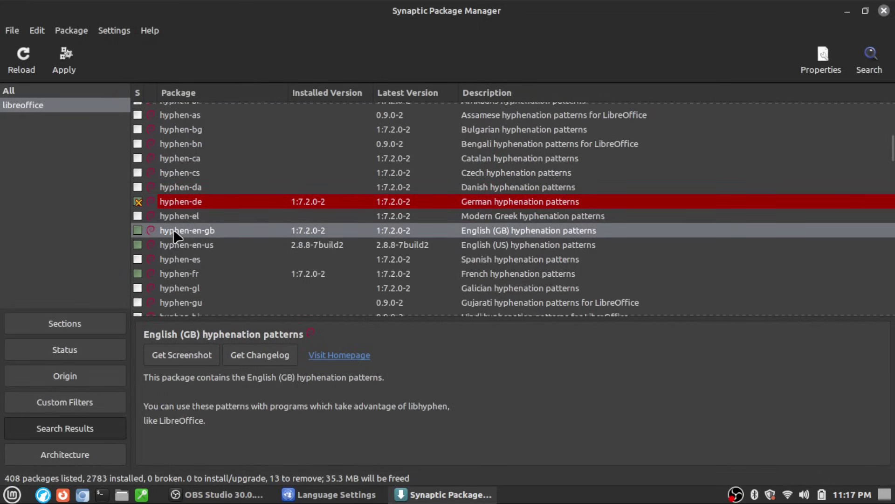
left_click(136, 229)
left_click(232, 310)
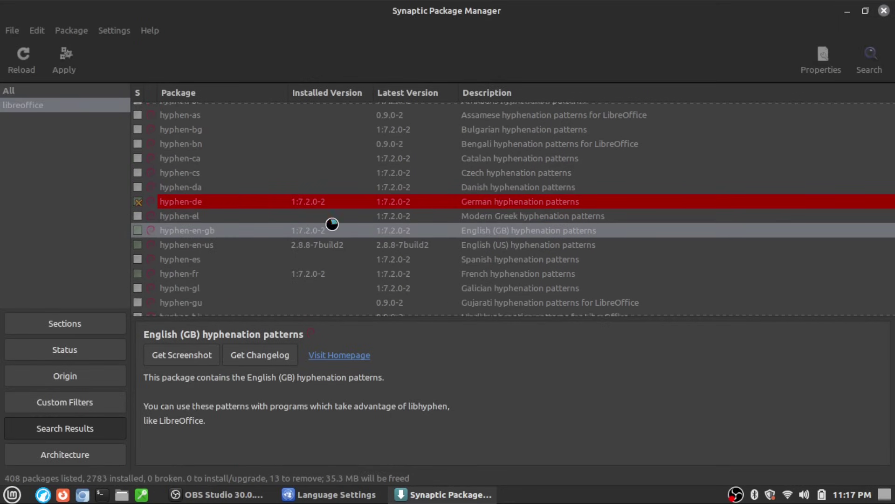
- Mark hyphen-fr for complete removal, leaving the Italian hyphenation patterns unmarked
scroll(247, 214, "down", 1)
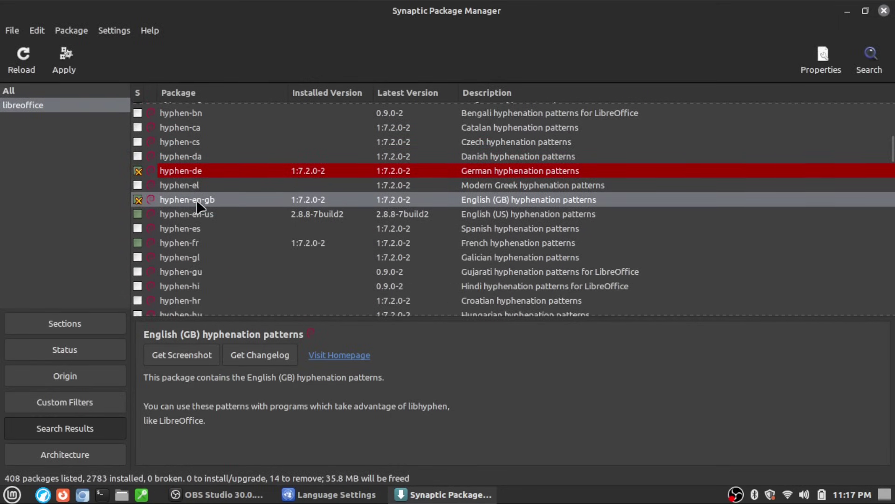
scroll(232, 231, "down", 1)
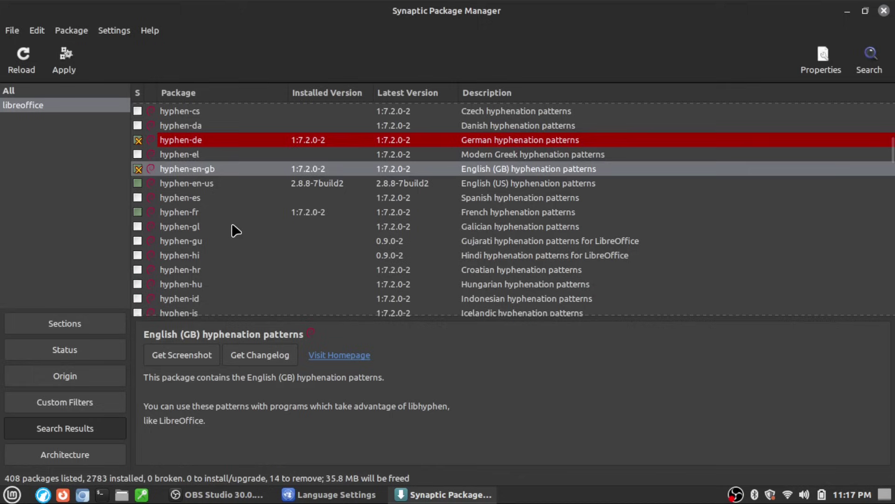
left_click(137, 211)
left_click(205, 286)
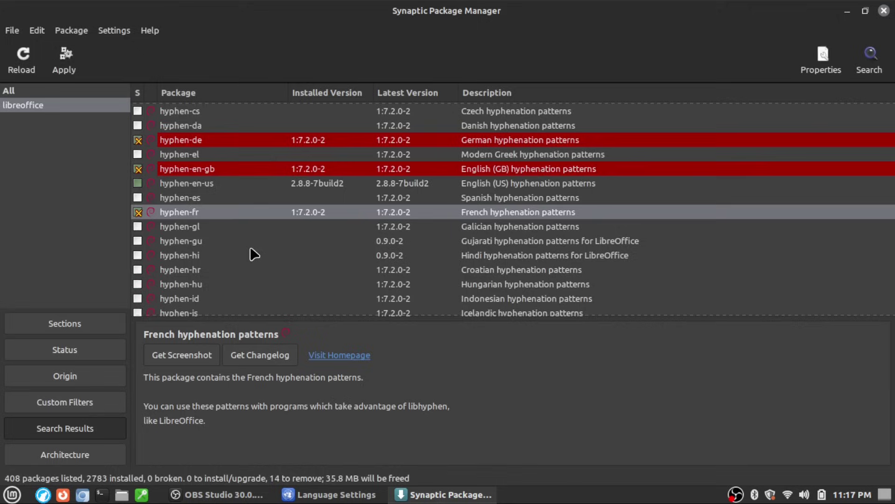
scroll(257, 254, "down", 2)
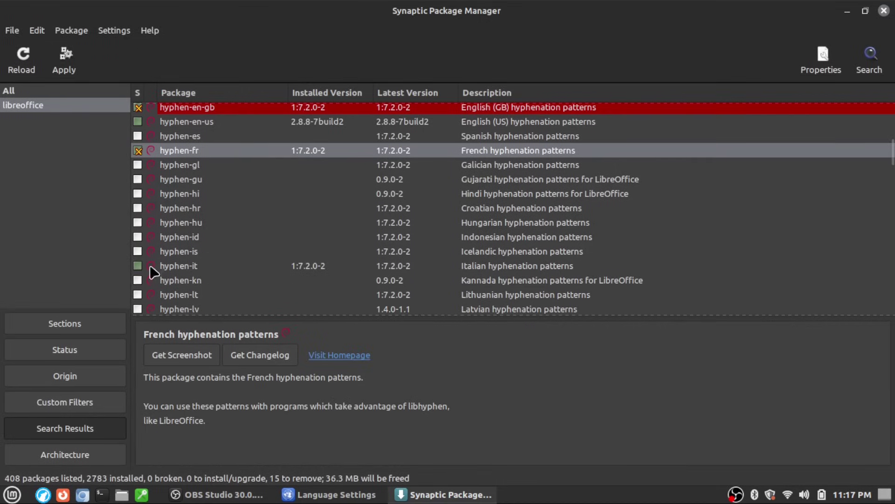
left_click(140, 266)
key("Escape")
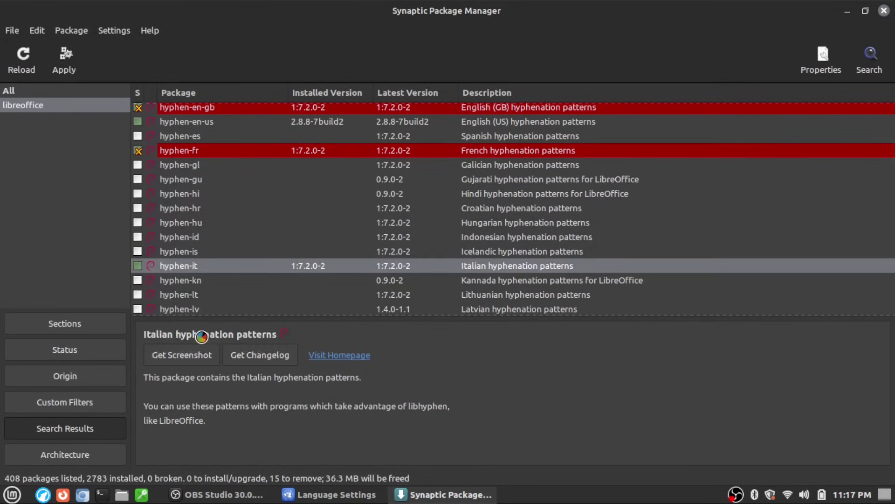
scroll(259, 251, "down", 6)
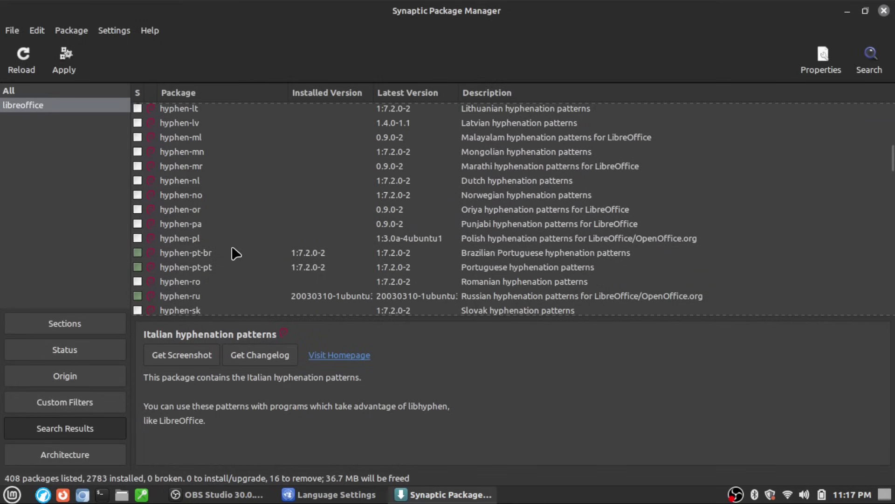
- Mark hyphen-pt-br, hyphen-pt-pt and hyphen-ru for removal, reaching 19 packages
left_click(138, 253)
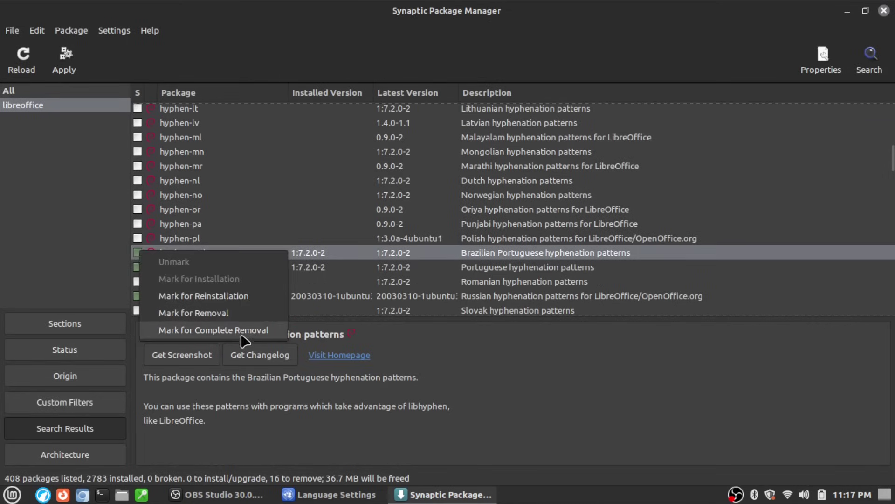
left_click(234, 330)
left_click(138, 267)
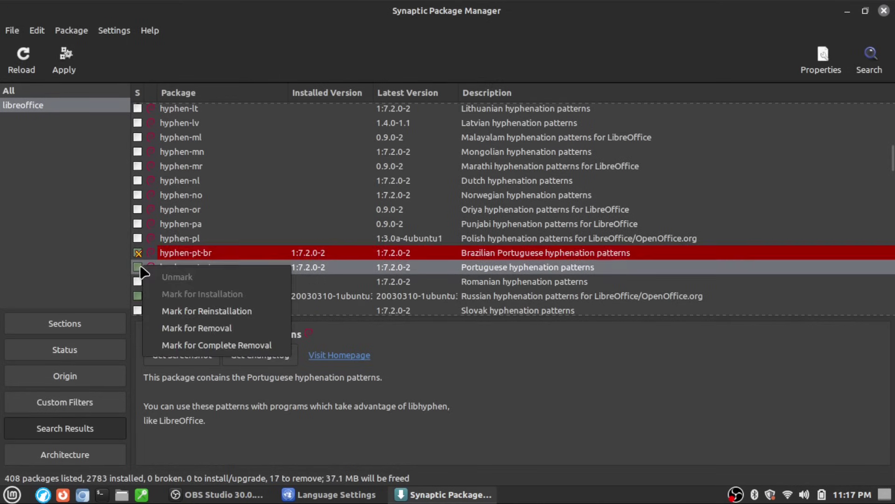
left_click(215, 345)
scroll(212, 248, "down", 2)
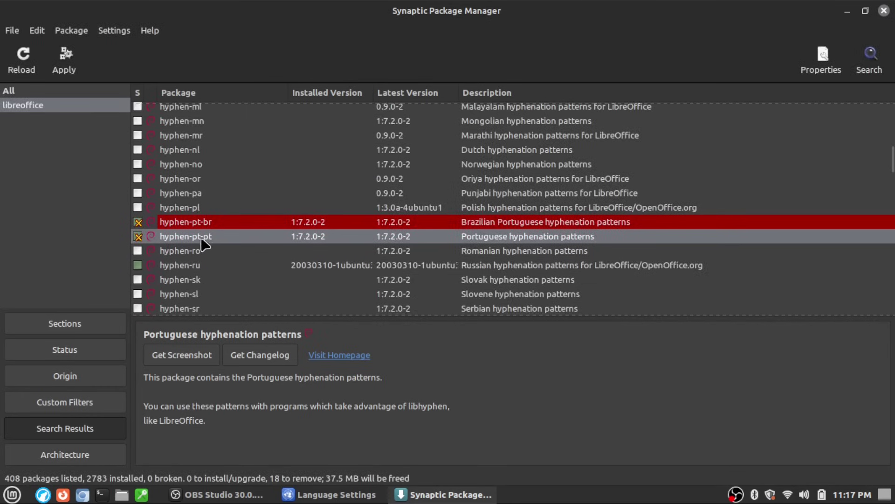
left_click(138, 234)
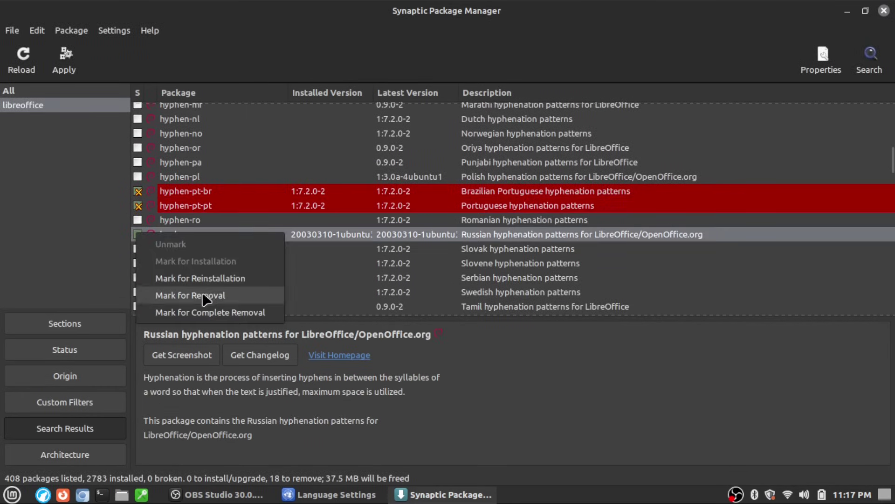
left_click(177, 295)
scroll(229, 241, "down", 7)
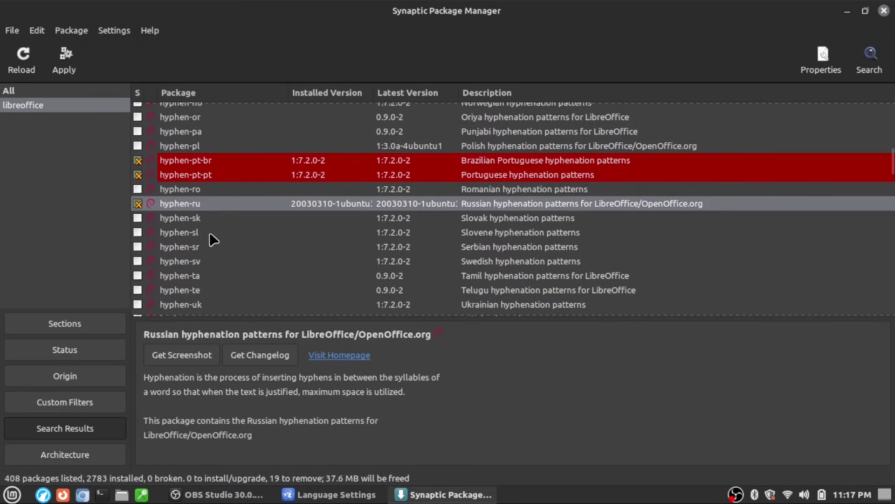
scroll(210, 244, "down", 2)
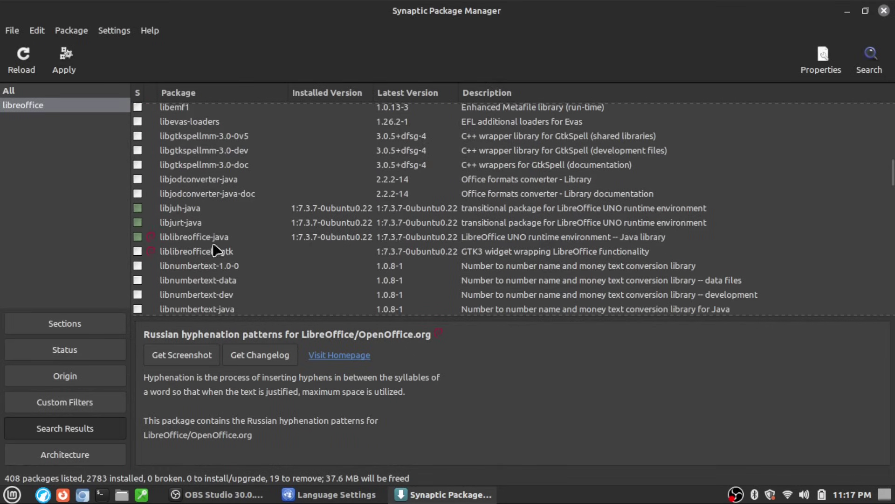
scroll(264, 261, "down", 3)
scroll(245, 258, "down", 1)
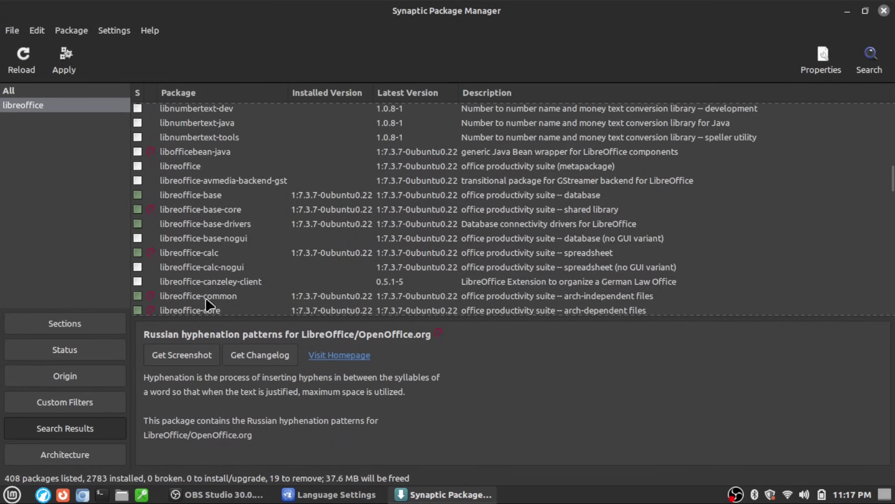
scroll(199, 264, "down", 2)
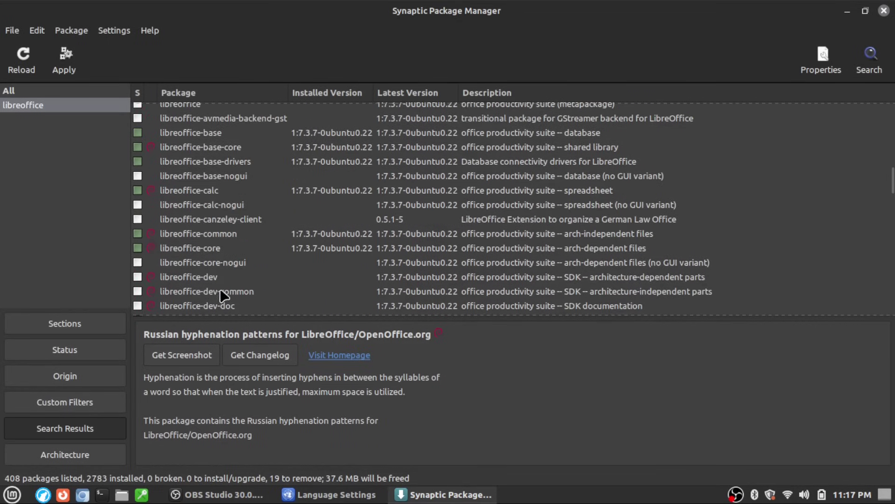
scroll(228, 282, "down", 2)
scroll(229, 257, "down", 1)
scroll(229, 257, "down", 2)
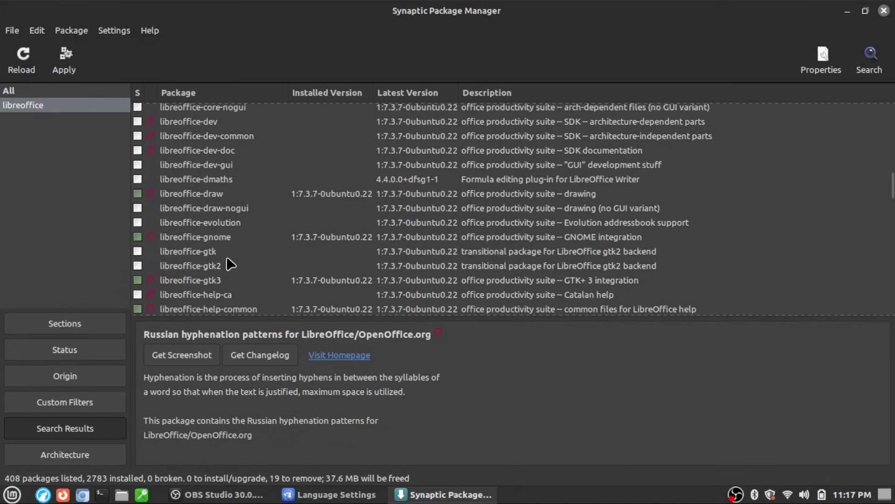
scroll(203, 229, "down", 6)
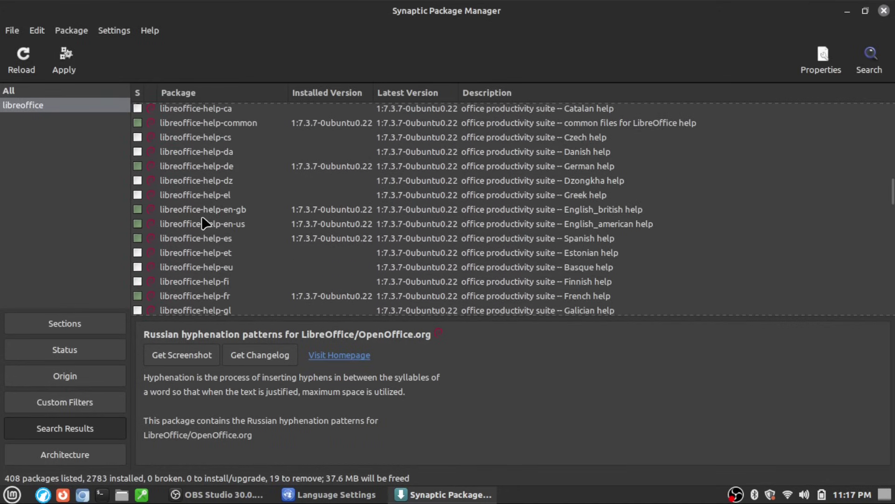
scroll(203, 186, "up", 2)
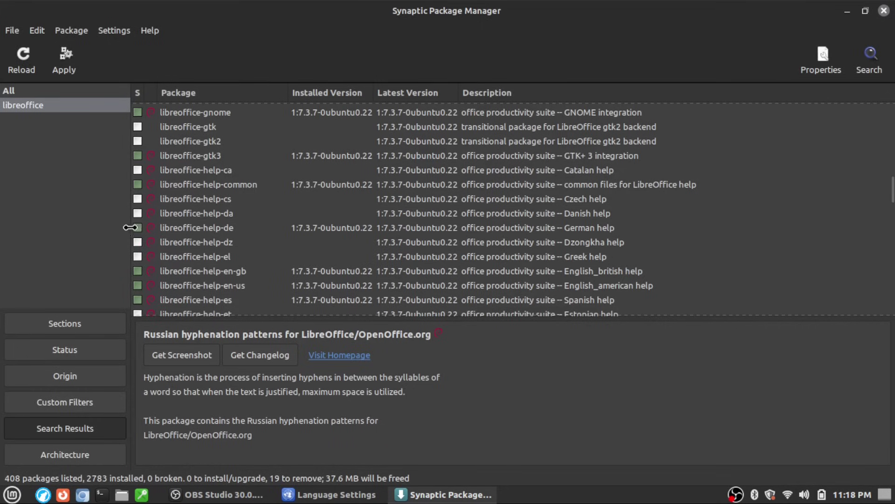
- Mark the German, British English, Spanish, French and Italian LibreOffice help packages for removal
left_click(146, 228)
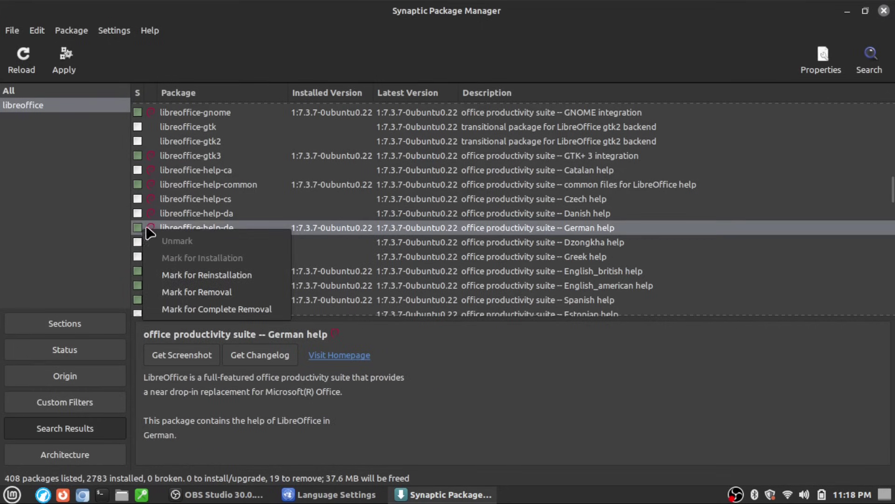
left_click(211, 309)
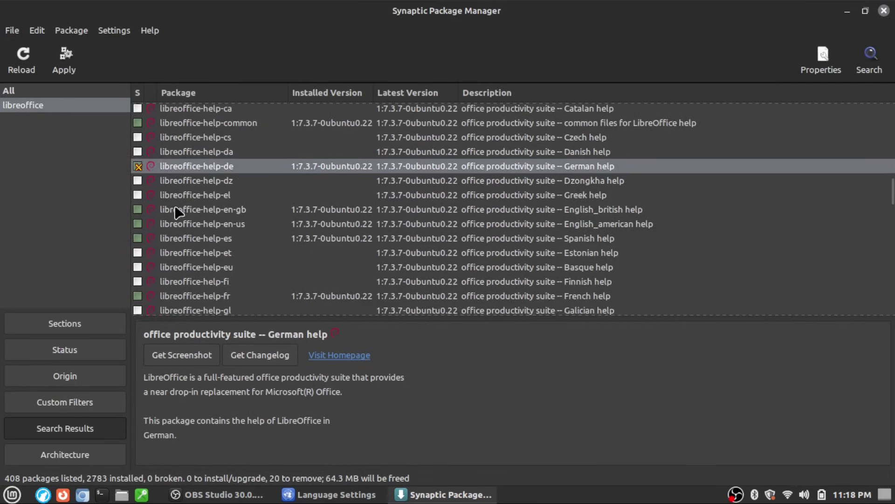
left_click(135, 209)
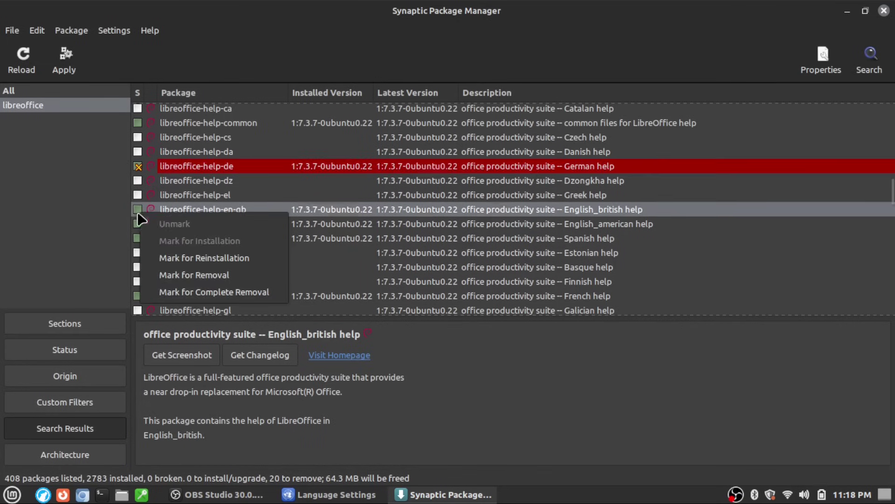
key("Escape")
key("Delete")
left_click(140, 238)
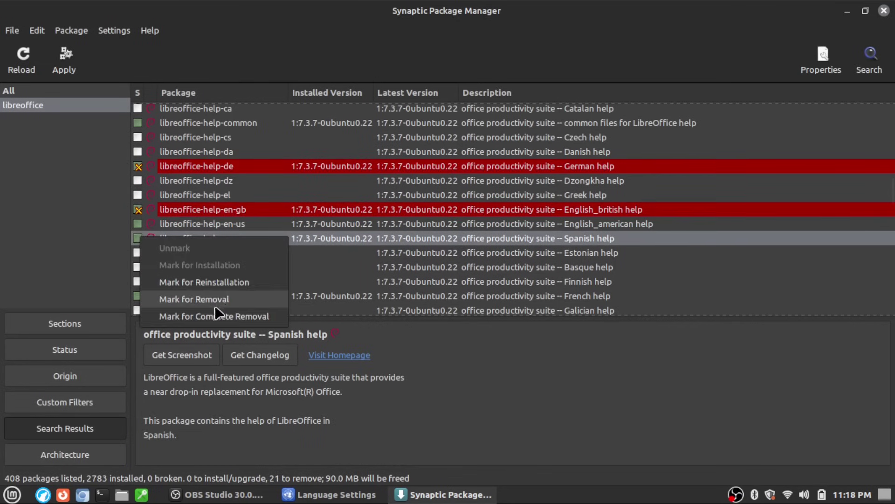
key("Escape")
scroll(235, 231, "down", 1)
key("Delete")
scroll(224, 236, "down", 2)
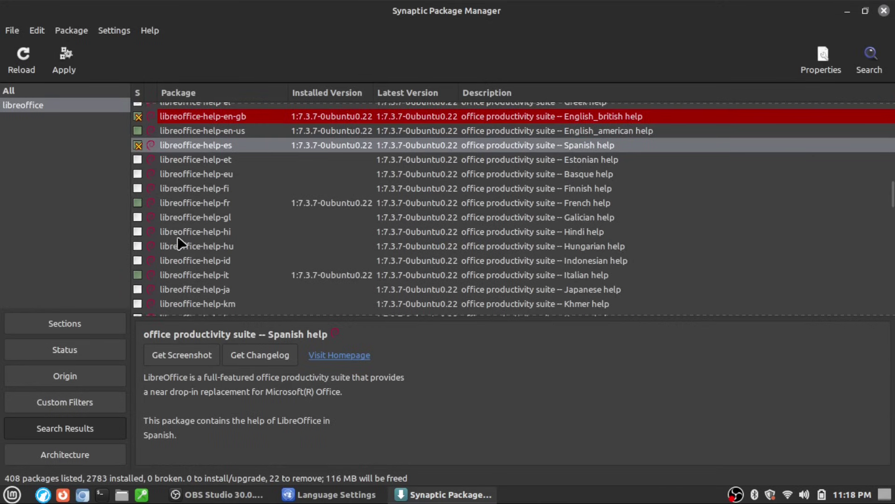
left_click(138, 208)
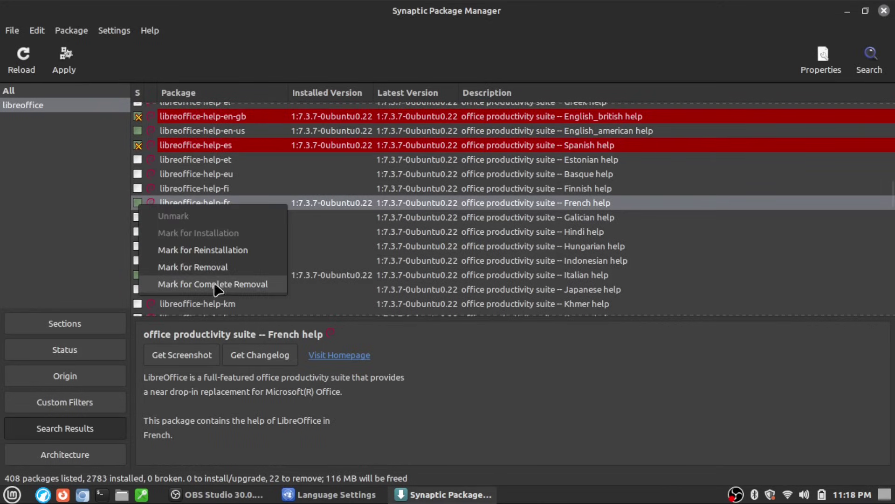
left_click(200, 282)
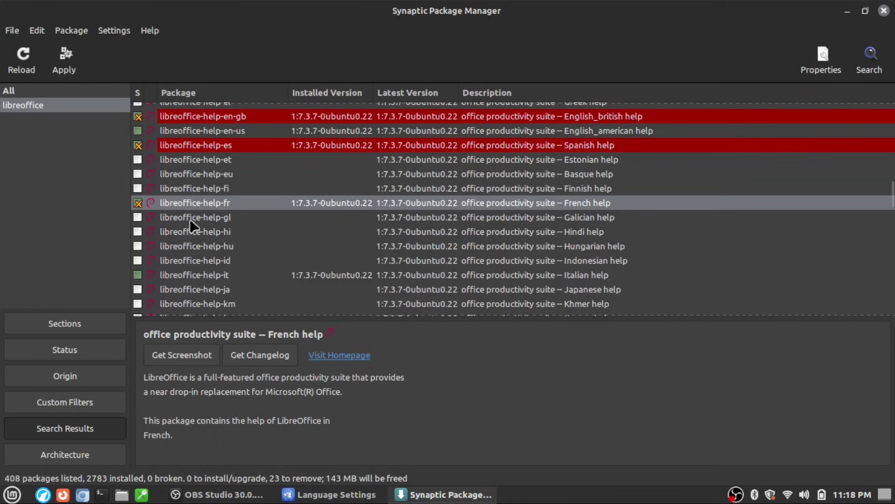
scroll(173, 231, "down", 1)
left_click(137, 244)
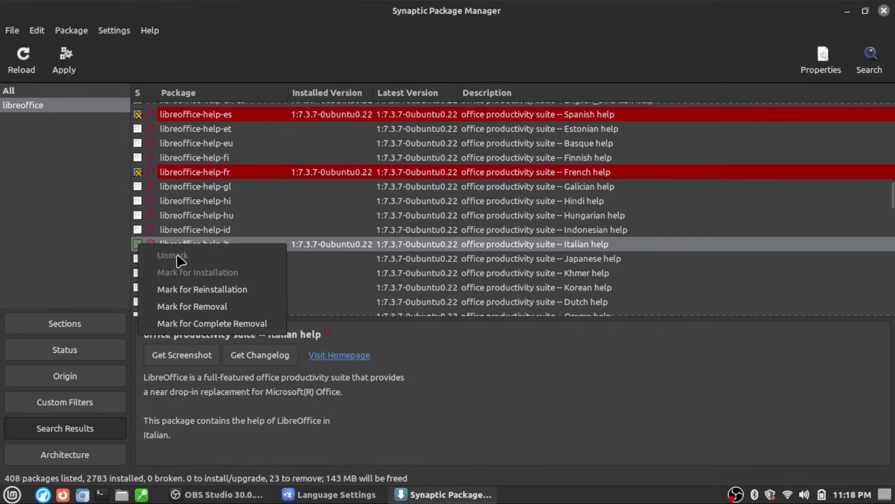
left_click(222, 323)
- Mark the Portuguese, Brazilian Portuguese, Russian and both Chinese help packages for removal: 29 removals, 302 MB
scroll(269, 255, "down", 3)
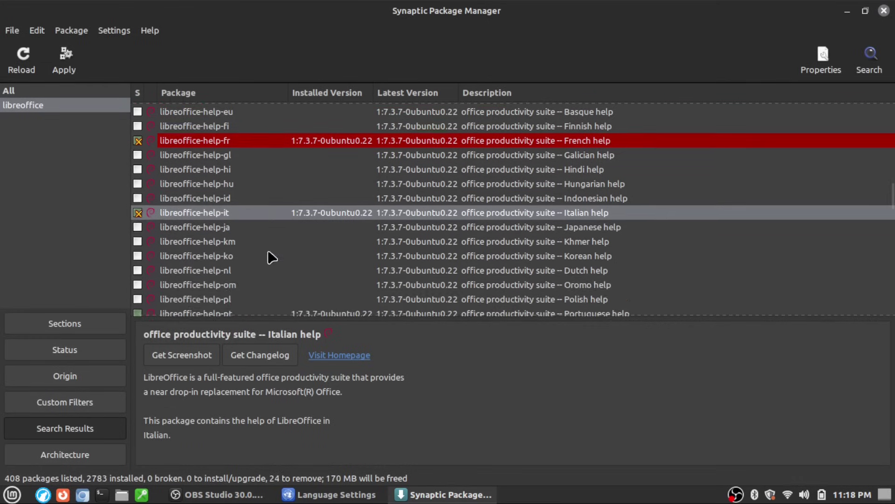
scroll(233, 250, "down", 1)
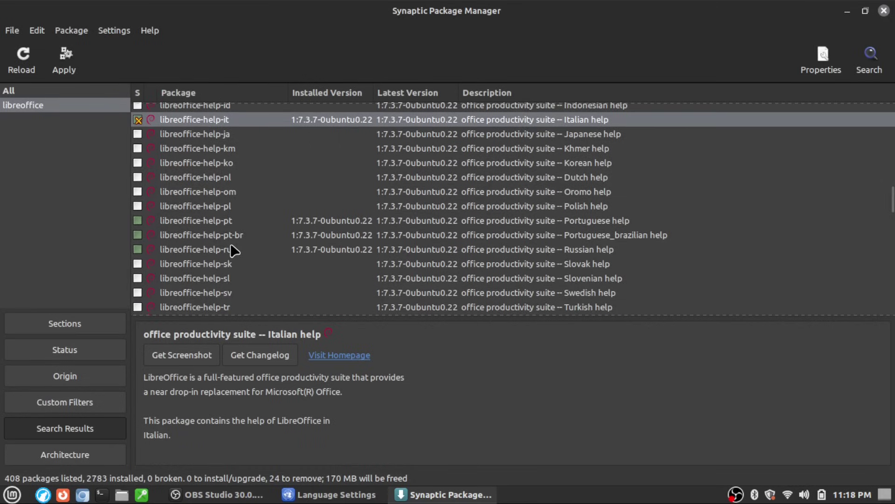
right_click(150, 223)
left_click(194, 299)
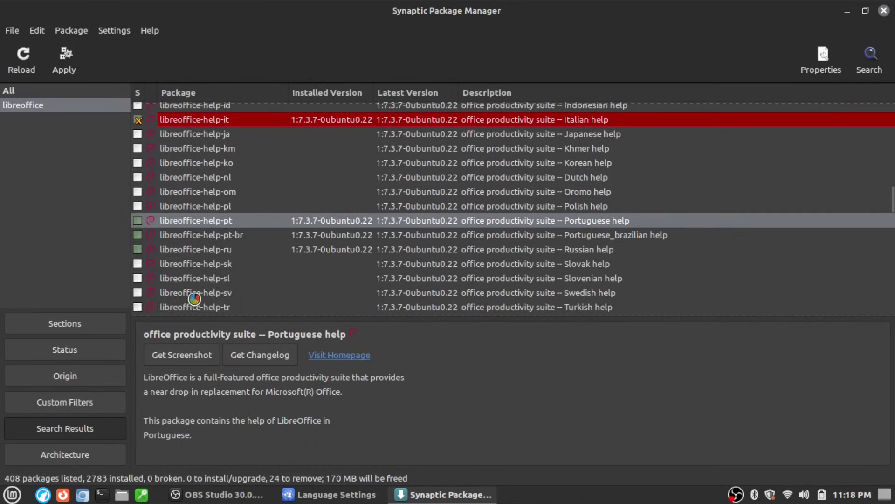
right_click(138, 234)
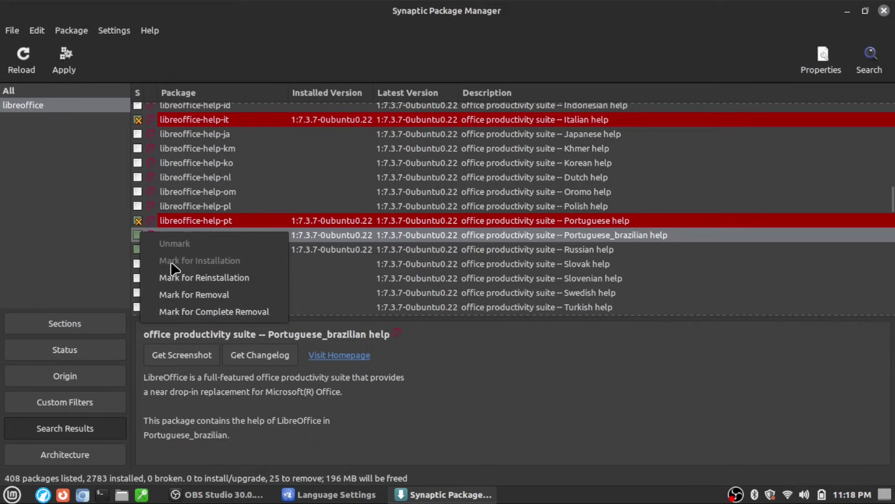
left_click(214, 312)
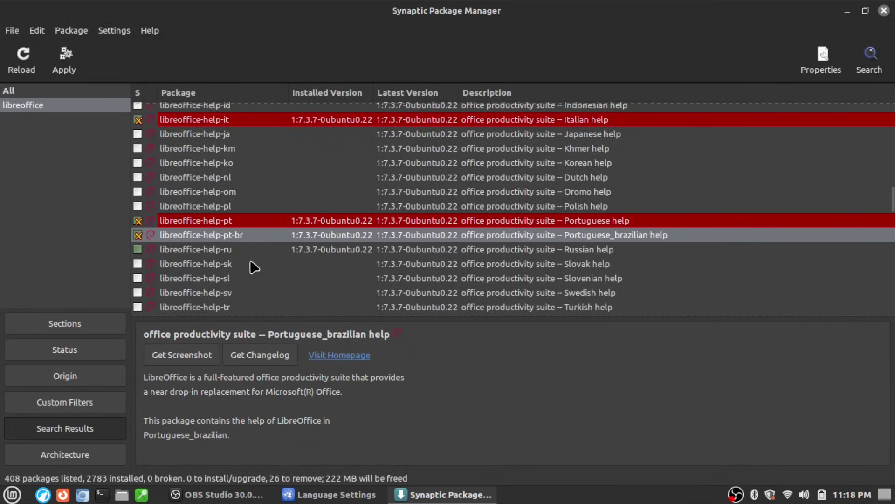
left_click(138, 249)
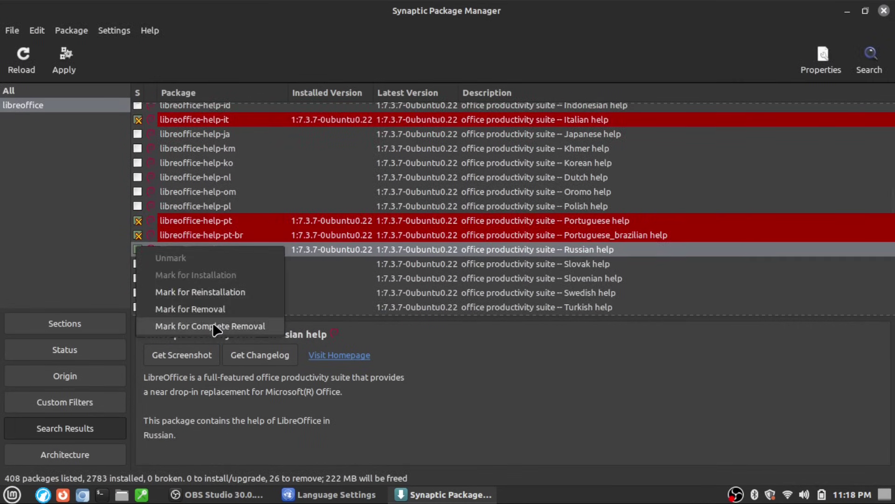
left_click(186, 323)
scroll(276, 262, "down", 3)
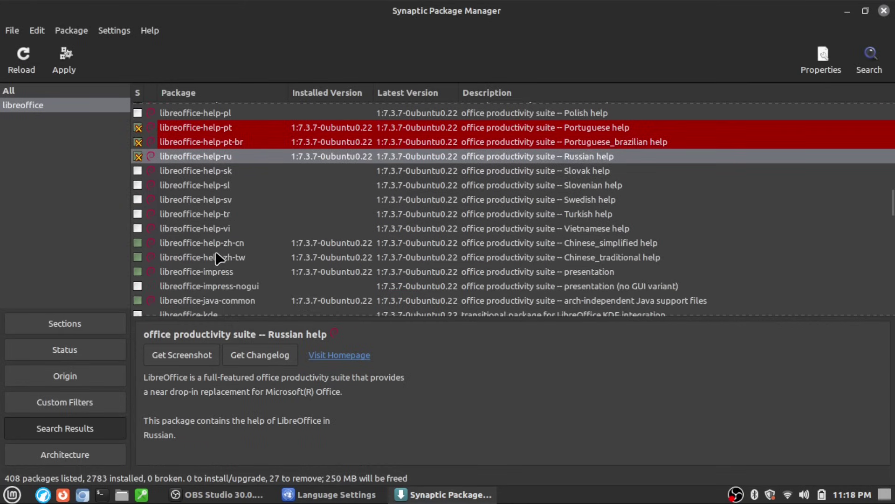
left_click(139, 251)
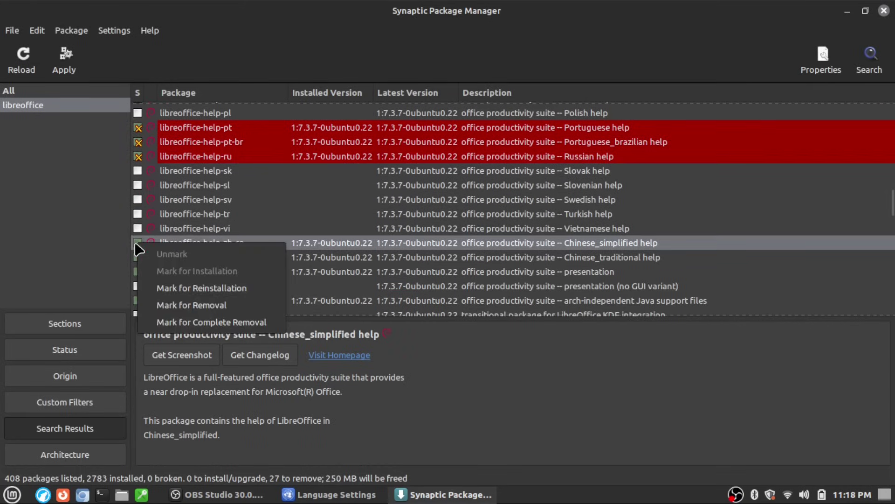
left_click(186, 320)
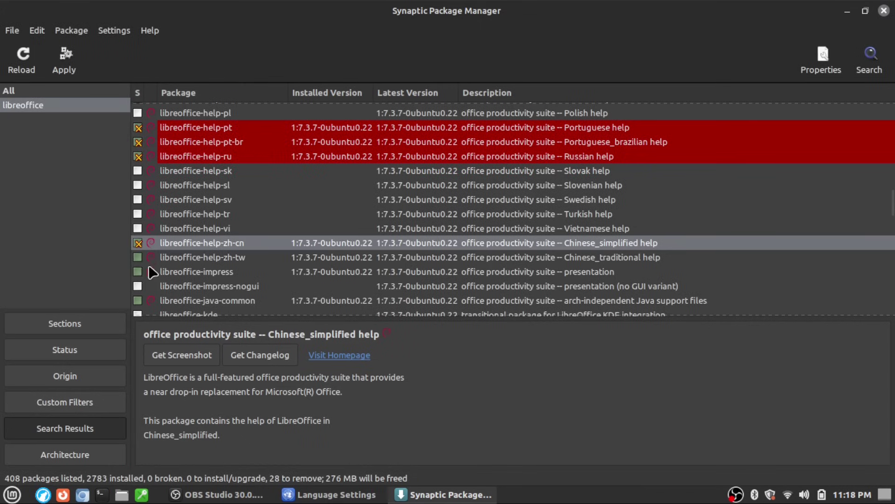
left_click(137, 257)
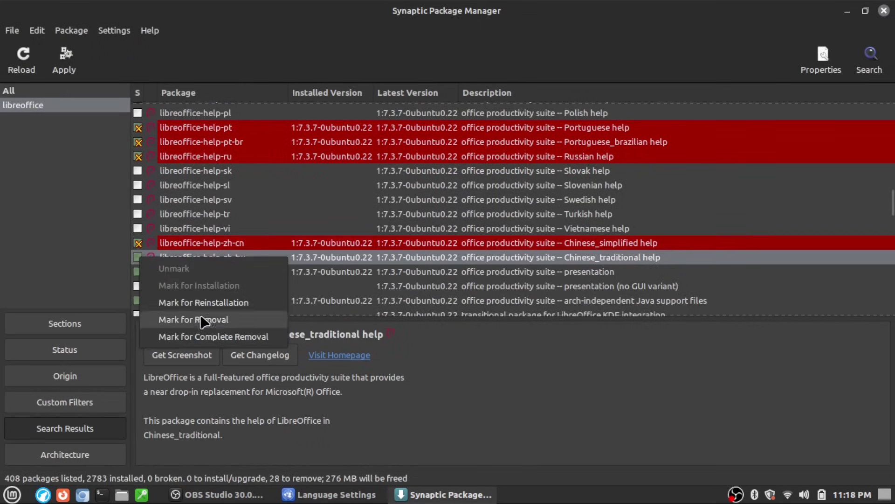
left_click(185, 316)
scroll(186, 270, "down", 1)
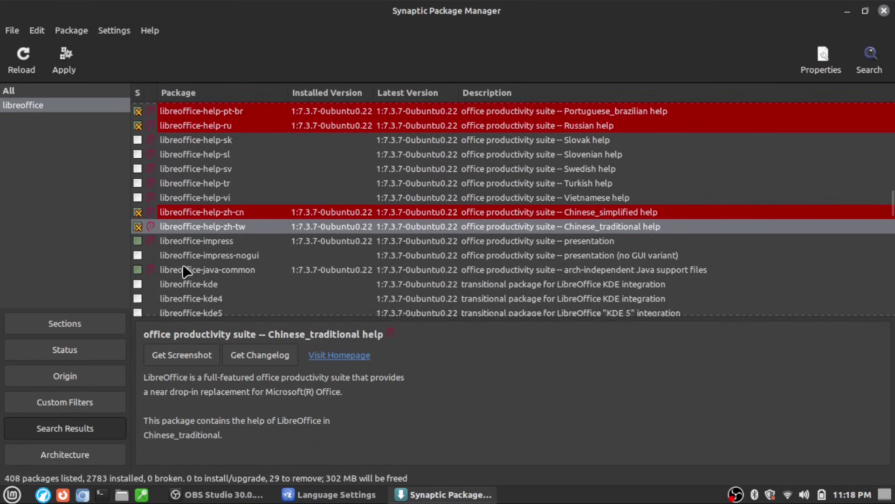
scroll(245, 263, "down", 3)
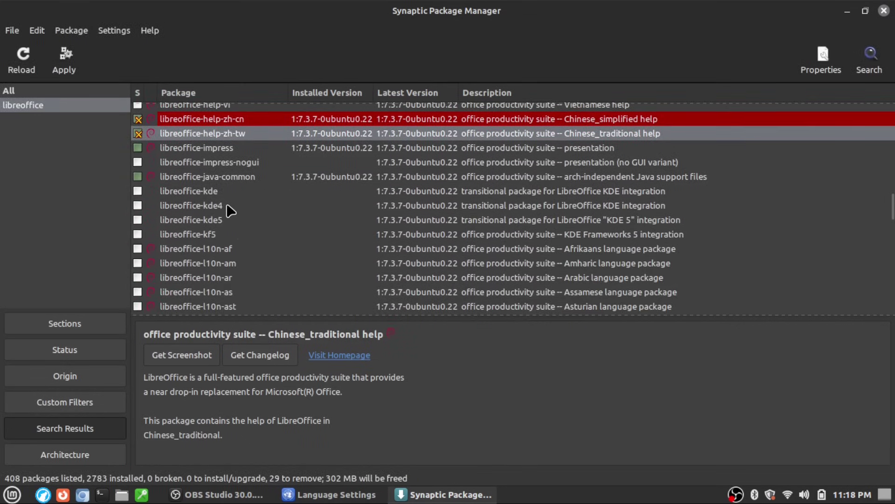
scroll(230, 208, "down", 3)
scroll(242, 217, "down", 3)
- Mark the German, British English and South African English l10n packages for complete removal, accepting dependent removals
scroll(252, 222, "down", 3)
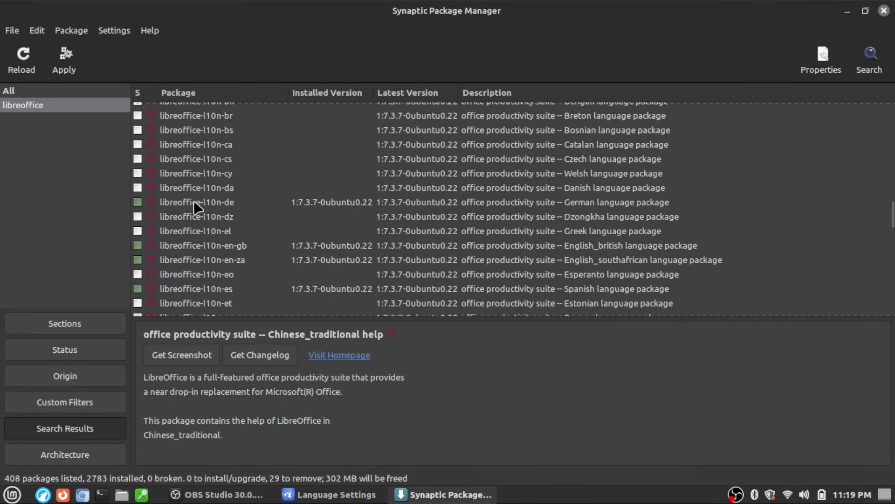
left_click(139, 206)
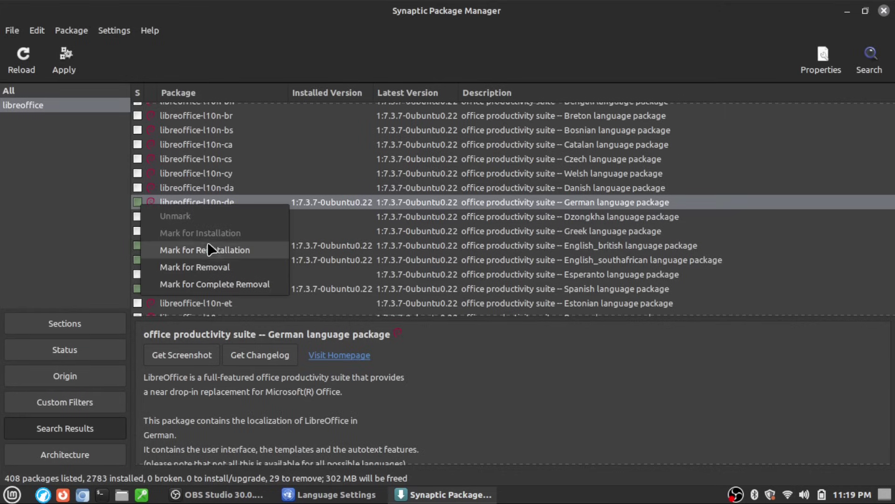
left_click(228, 285)
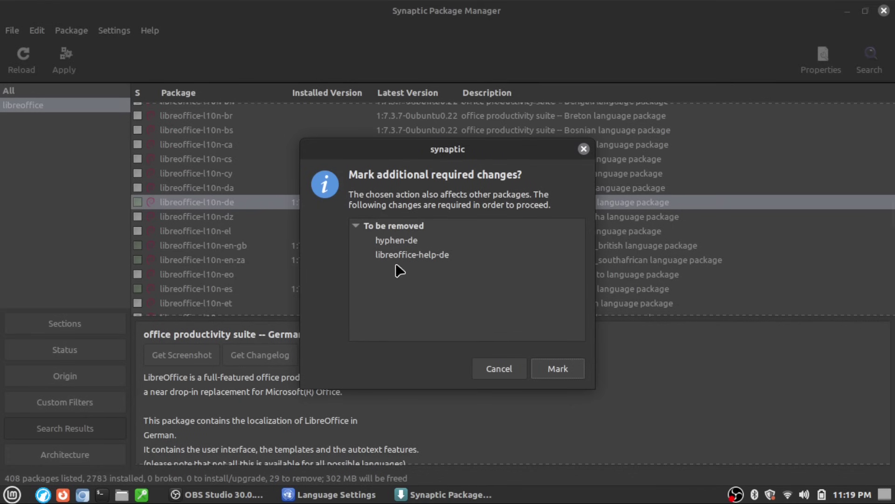
left_click(558, 368)
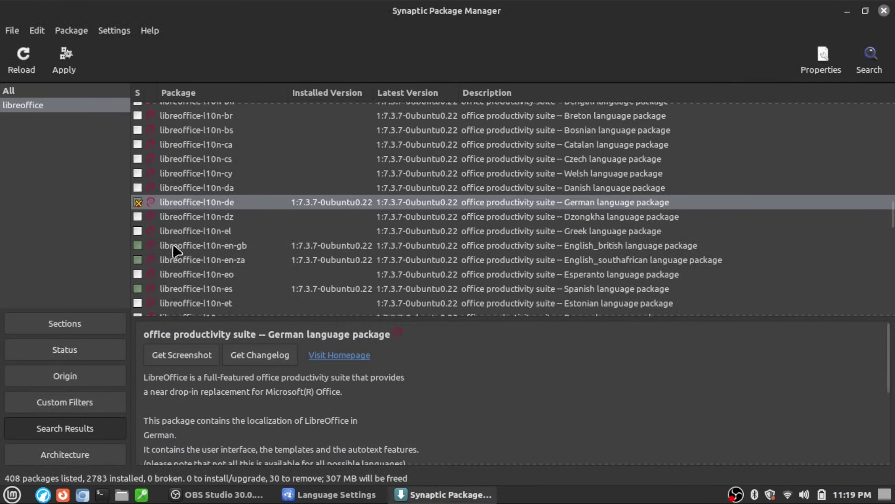
left_click(138, 243)
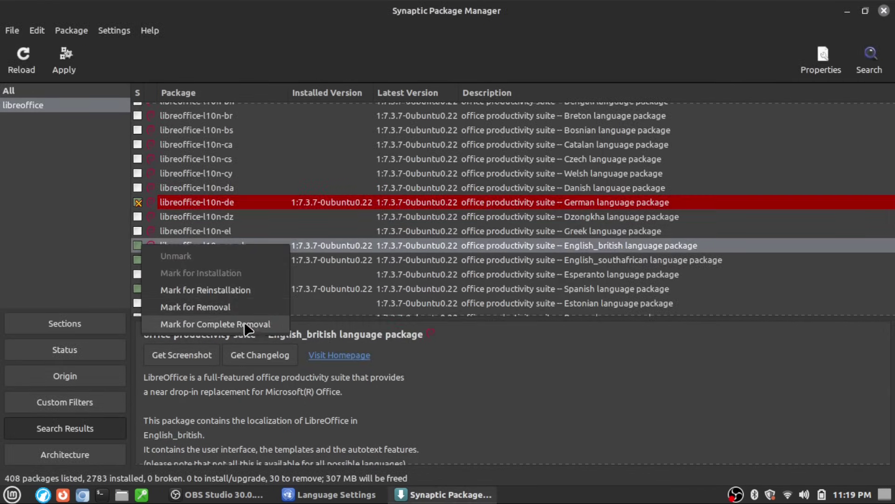
left_click(228, 327)
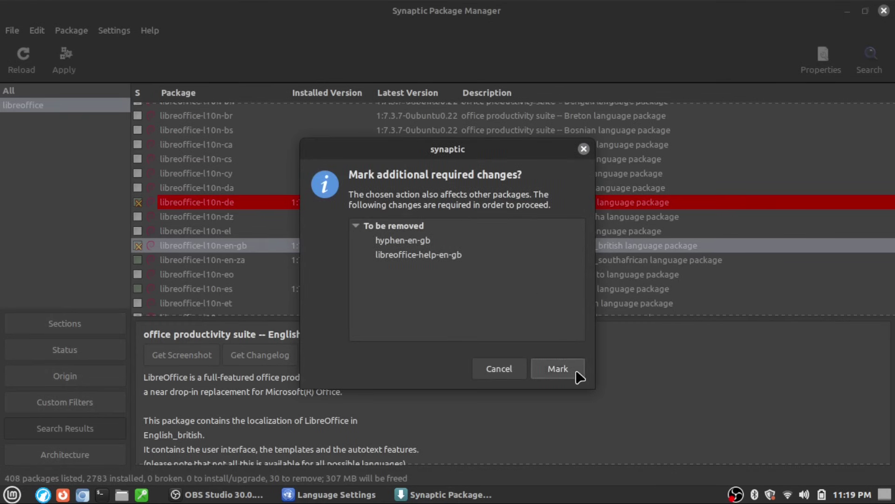
left_click(575, 372)
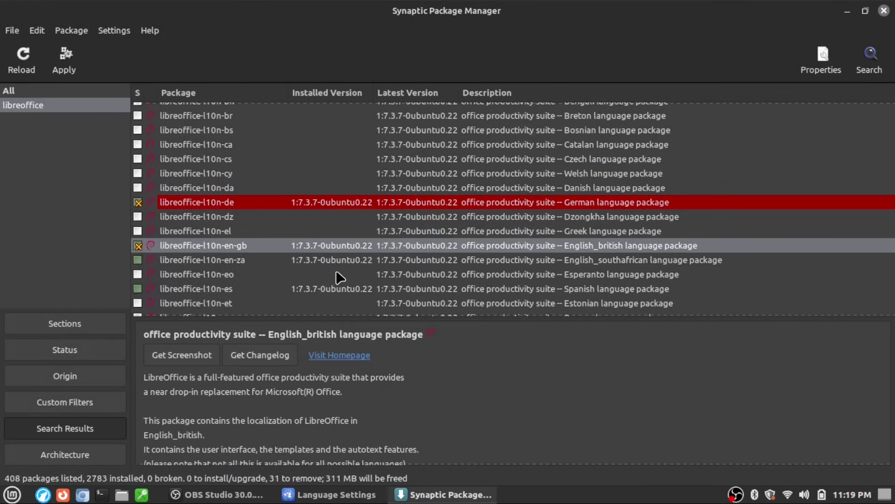
left_click(137, 260)
left_click(236, 338)
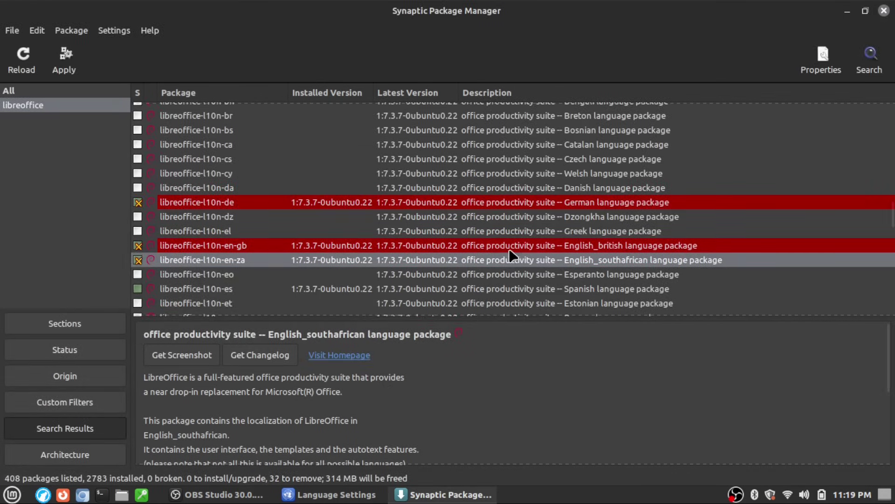
- Mark the Spanish, French and Italian l10n packages for complete removal, accepting the extra removals
scroll(516, 284, "down", 1)
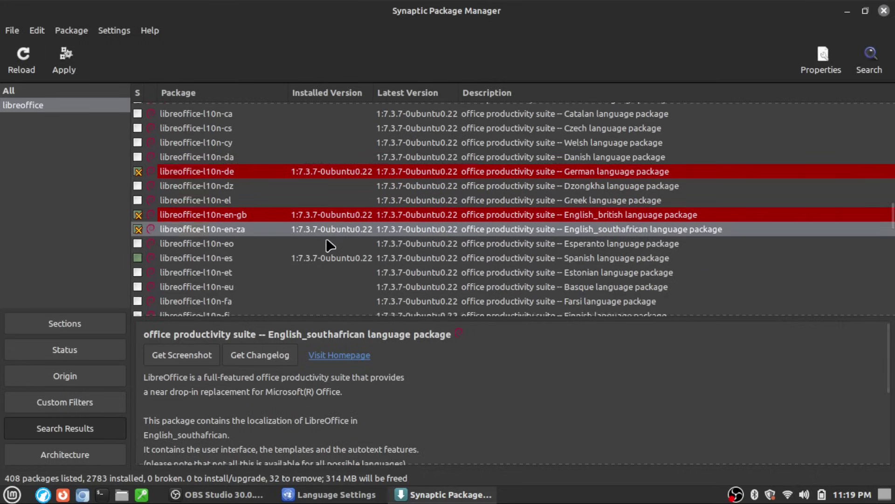
left_click(137, 258)
left_click(238, 337)
left_click(558, 369)
scroll(306, 218, "down", 2)
left_click(137, 226)
left_click(235, 324)
left_click(558, 369)
scroll(345, 246, "down", 4)
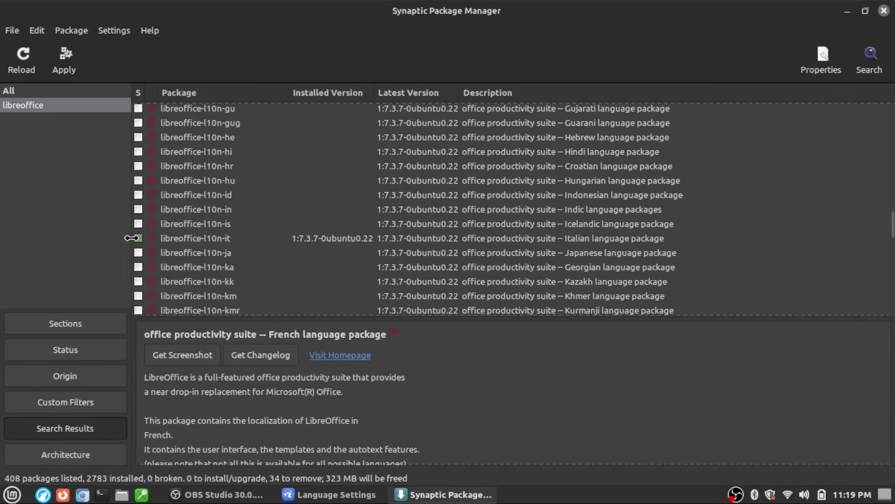
left_click(137, 242)
left_click(236, 322)
scroll(261, 242, "down", 8)
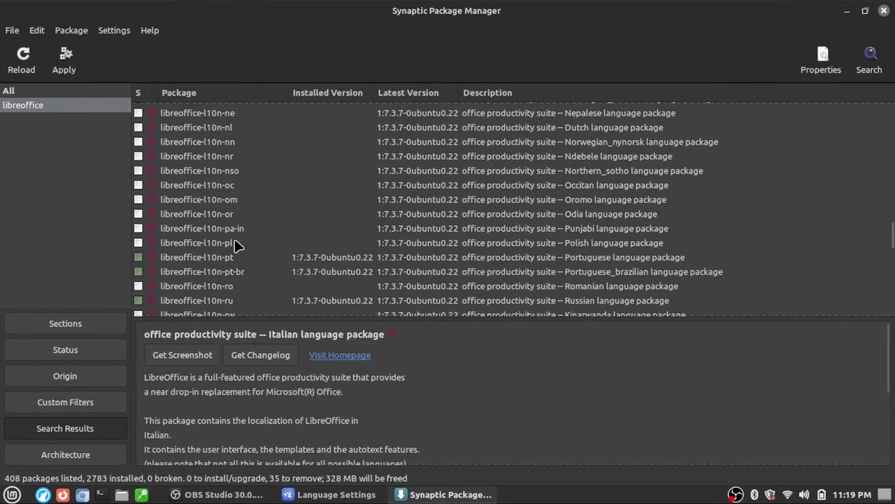
- Mark the Portuguese, Brazilian Portuguese and Russian l10n packages for complete removal, accepting the extra removals
left_click(137, 257)
left_click(238, 337)
left_click(546, 363)
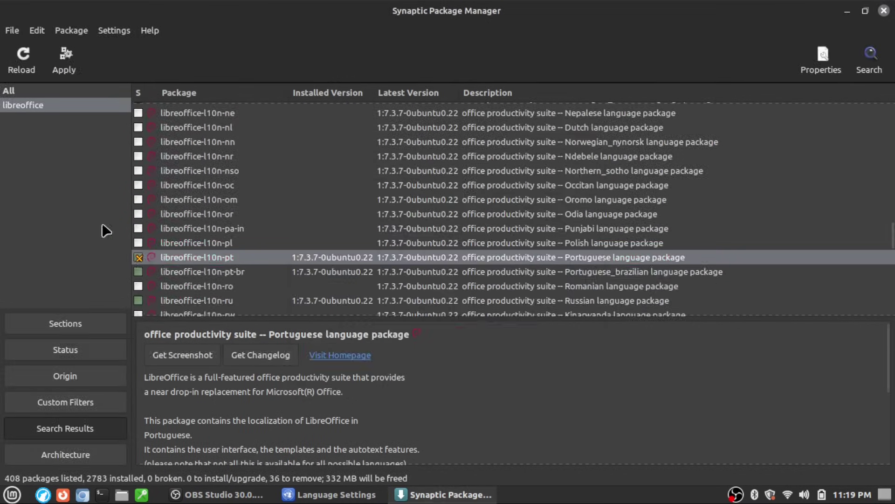
left_click(137, 271)
left_click(261, 350)
left_click(557, 368)
scroll(142, 243, "down", 2)
left_click(138, 238)
left_click(243, 318)
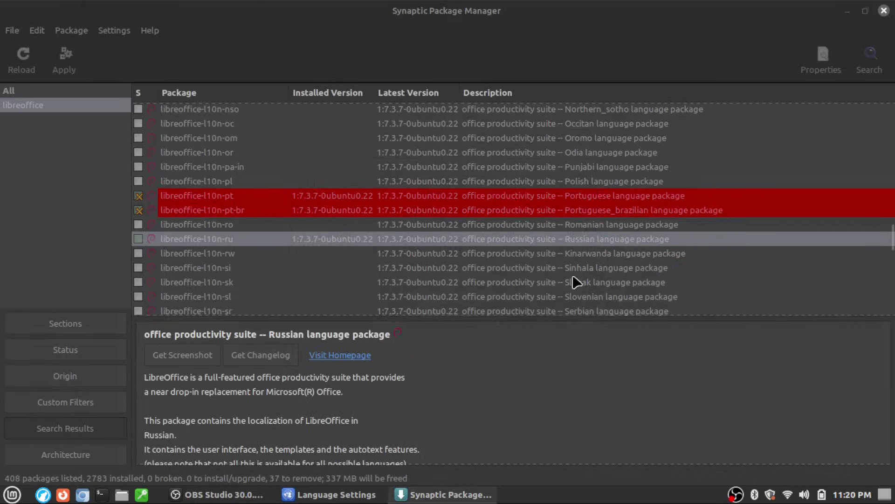
left_click(557, 368)
scroll(236, 190, "down", 5)
- Mark the simplified and traditional Chinese l10n packages for removal, bringing the total to 40 removals, 352 MB
left_click(176, 242)
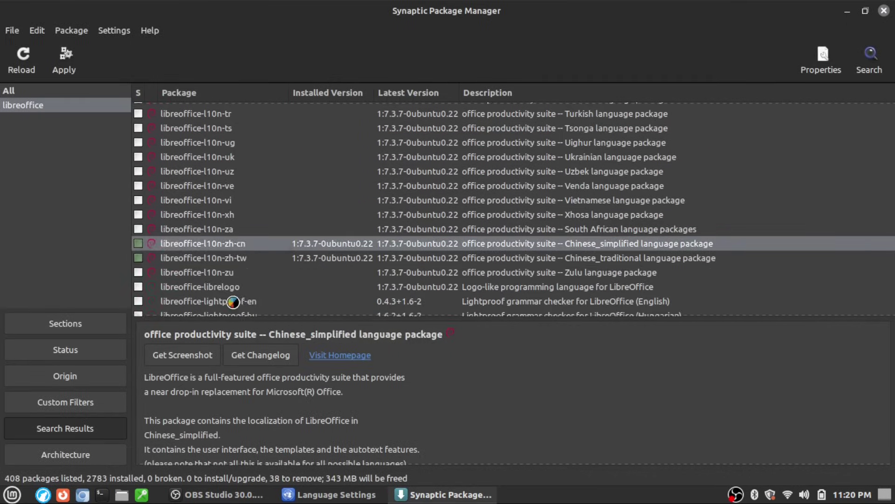
key("shift+Delete")
key("Return")
key("Down")
key("shift+Delete")
key("Return")
scroll(261, 242, "down", 15)
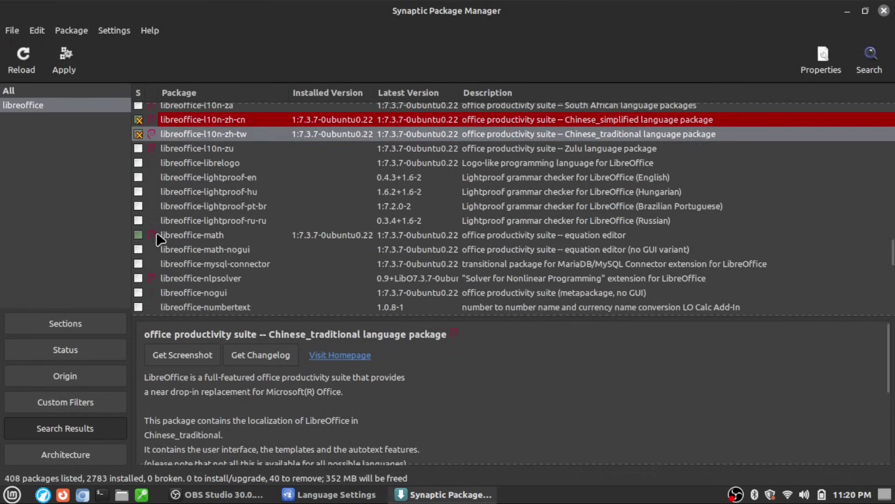
- Mark the German, Swiss German and French mythes thesaurus packages for complete removal
scroll(228, 179, "down", 5)
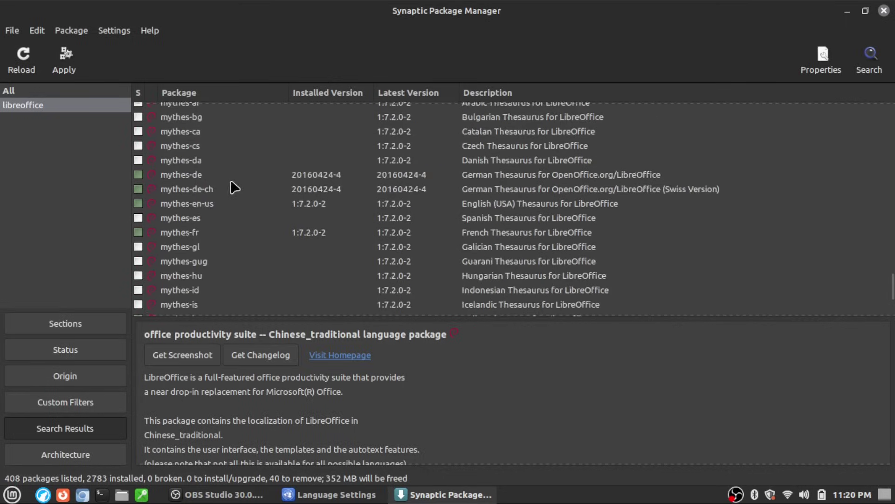
left_click(140, 177)
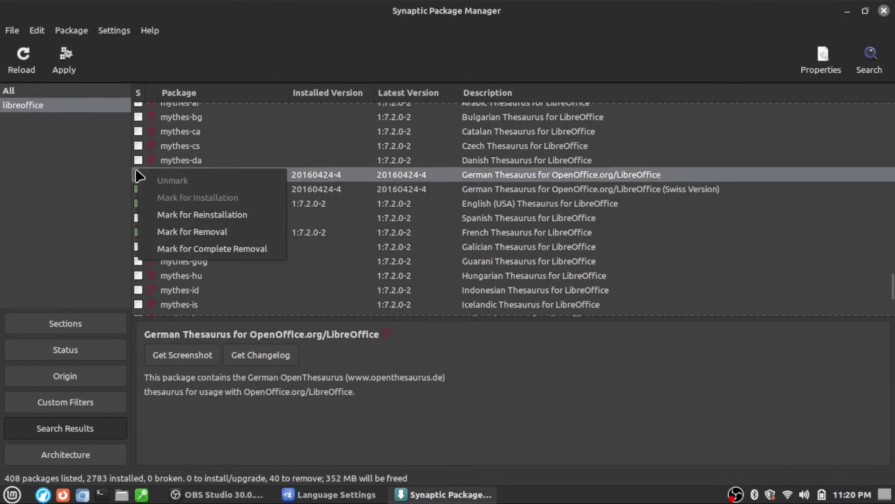
left_click(202, 250)
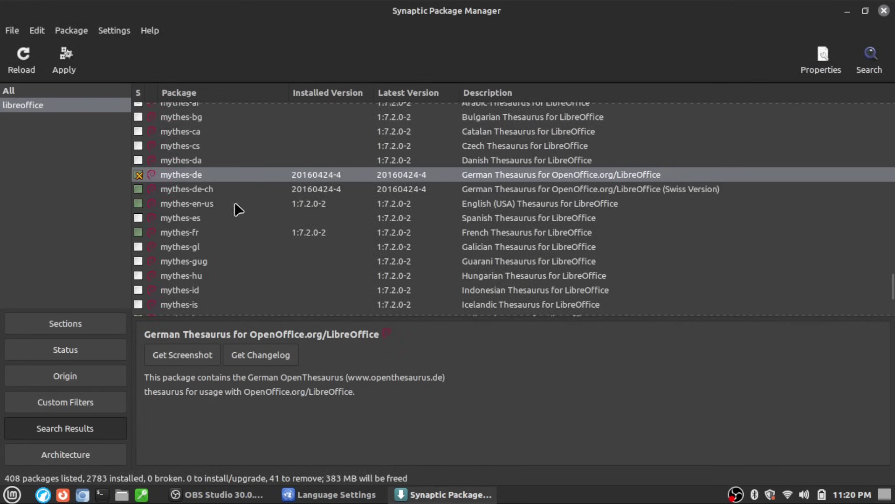
left_click(139, 190)
left_click(241, 270)
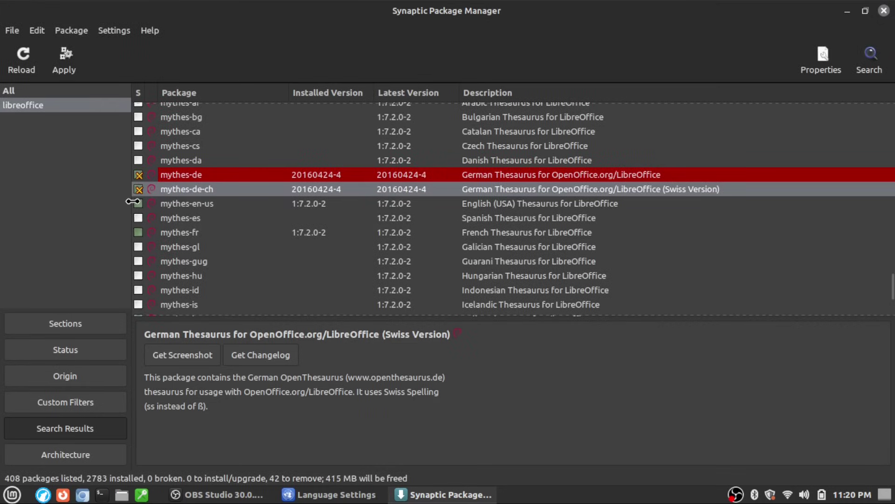
left_click(140, 234)
left_click(246, 308)
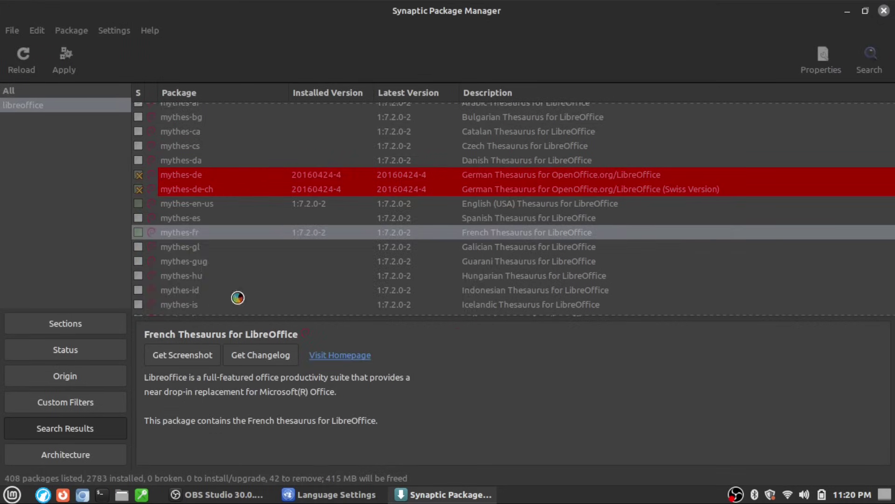
- Mark the Italian, Portuguese and Russian thesaurus packages for complete removal, then review all 46 marks
scroll(187, 233, "down", 3)
left_click(135, 227)
left_click(231, 289)
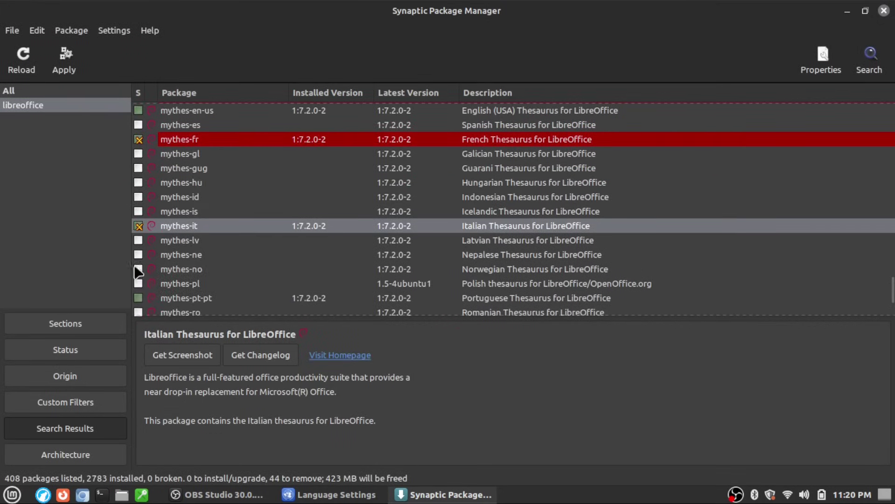
left_click(140, 298)
left_click(213, 376)
scroll(260, 246, "down", 3)
left_click(138, 168)
left_click(273, 233)
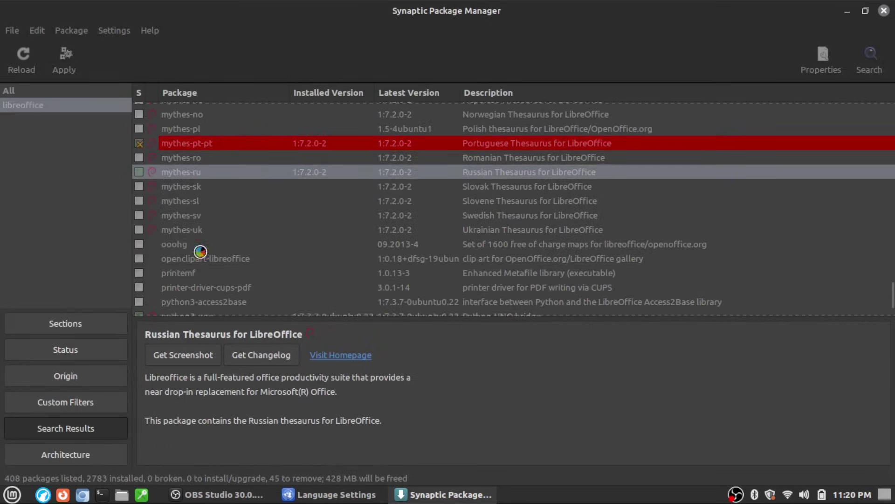
scroll(213, 216, "down", 1)
scroll(212, 215, "down", 3)
scroll(208, 256, "up", 10)
scroll(208, 258, "up", 15)
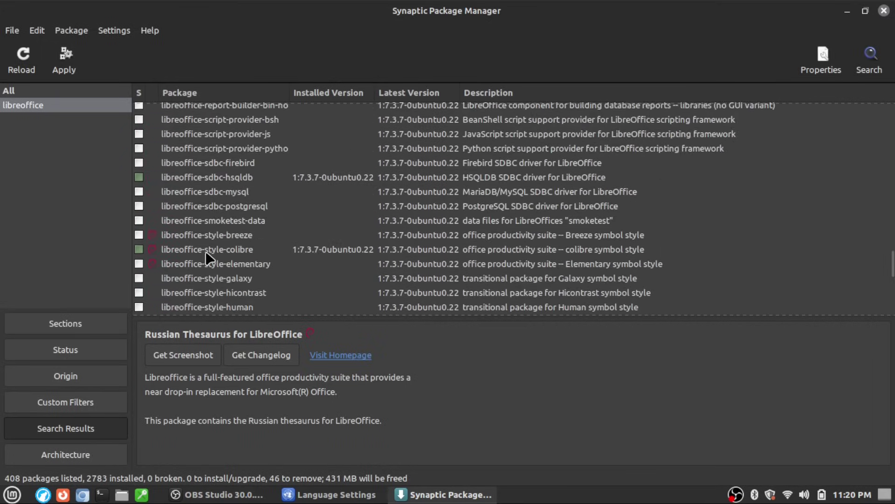
scroll(209, 257, "up", 7)
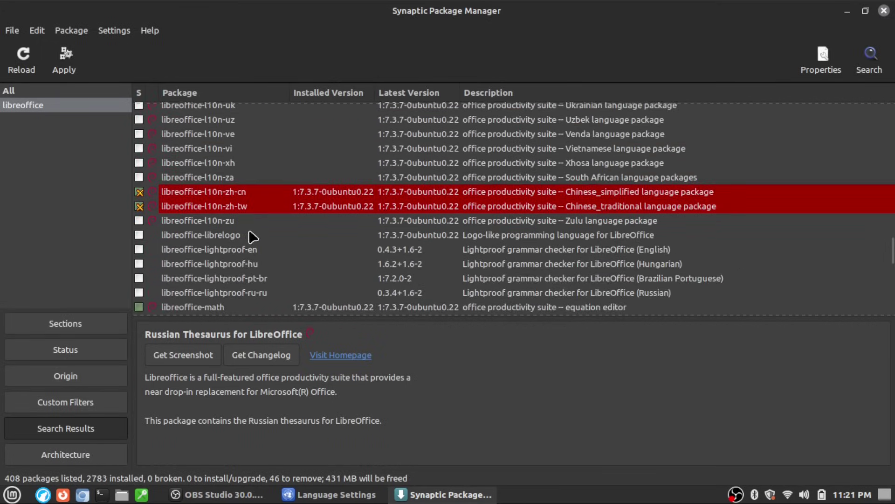
scroll(241, 186, "up", 5)
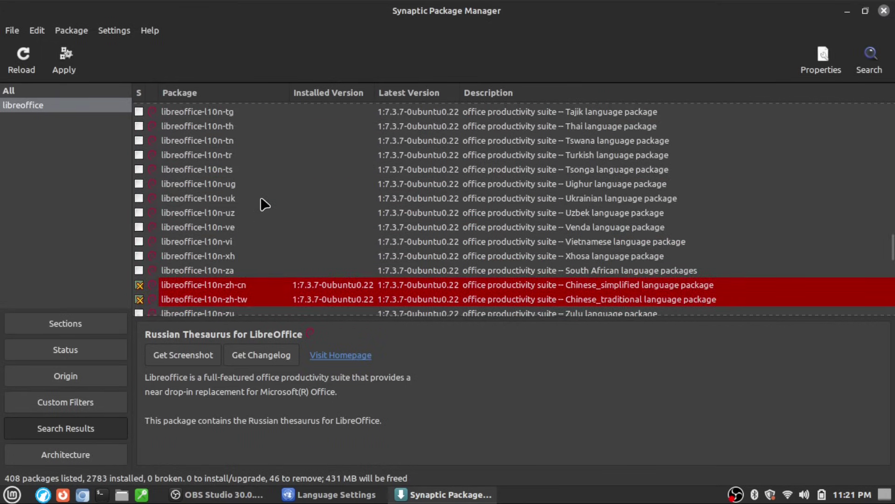
scroll(262, 252, "up", 4)
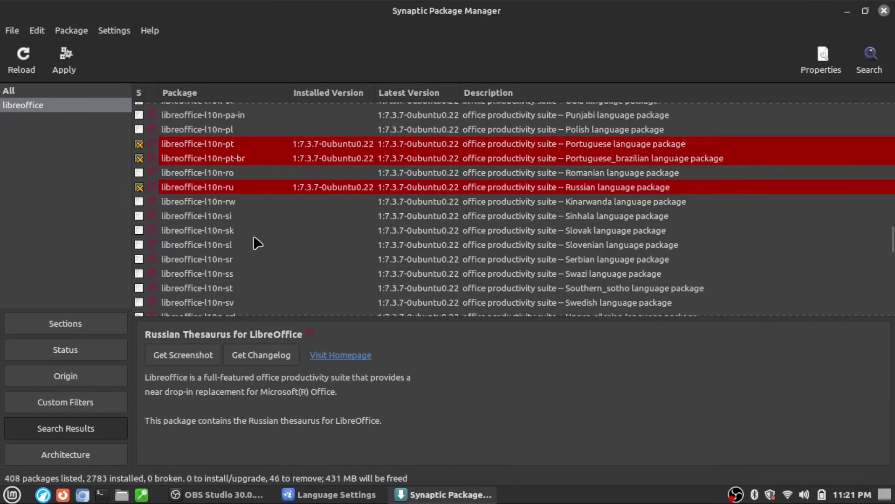
scroll(250, 222, "up", 3)
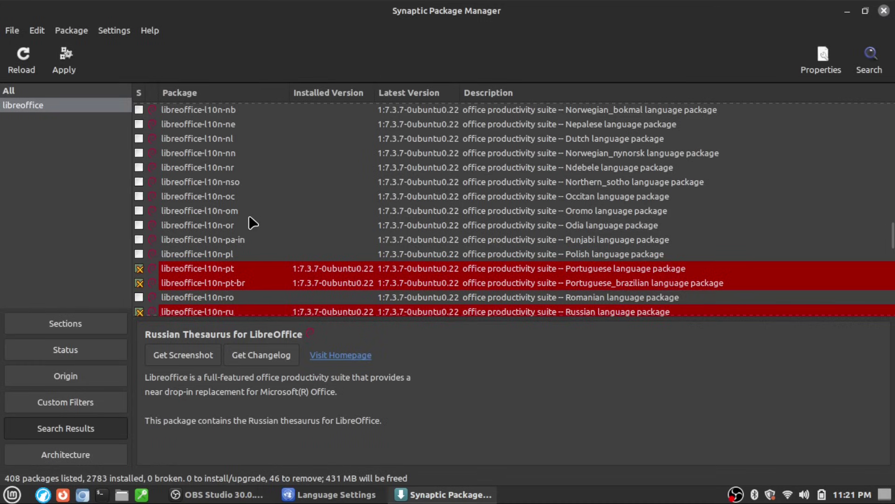
scroll(266, 252, "down", 12)
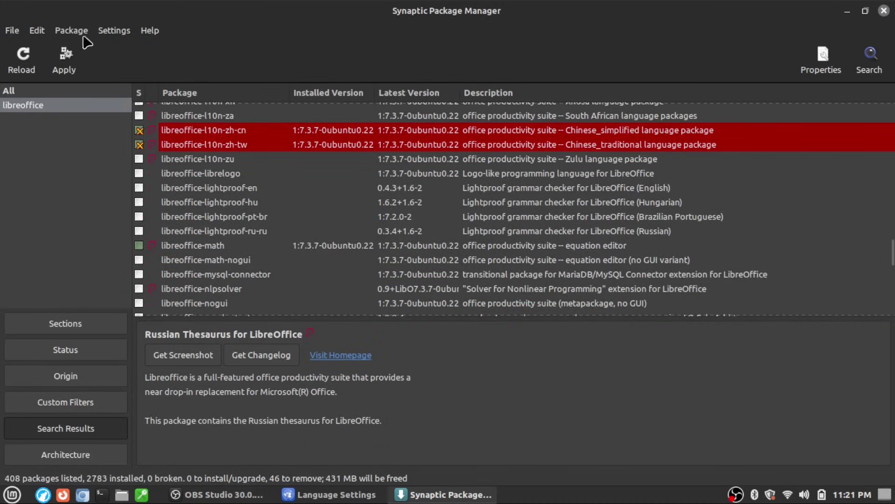
- Apply the 46 marked package removals from the Summary dialog, freeing 431 MB
left_click(68, 68)
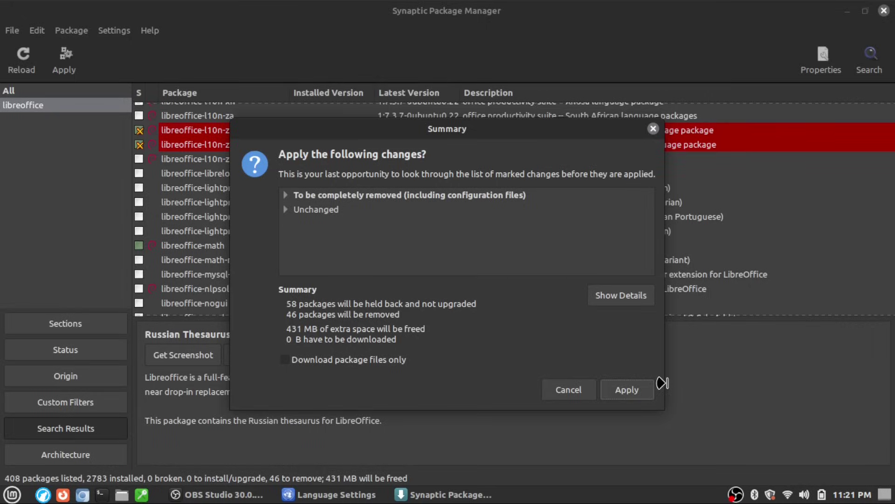
left_click(626, 389)
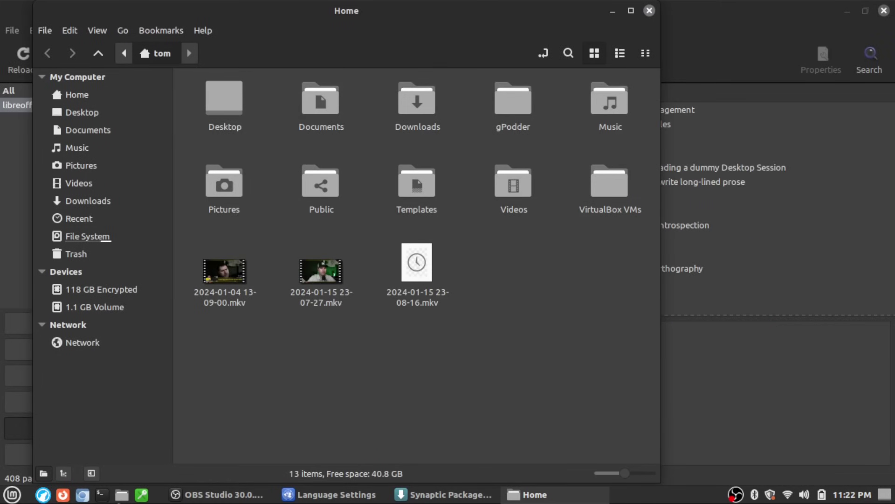
- Open the top-level /home folder and check its Properties: 176.0 GB used, 40.7 GB free
left_click(109, 238)
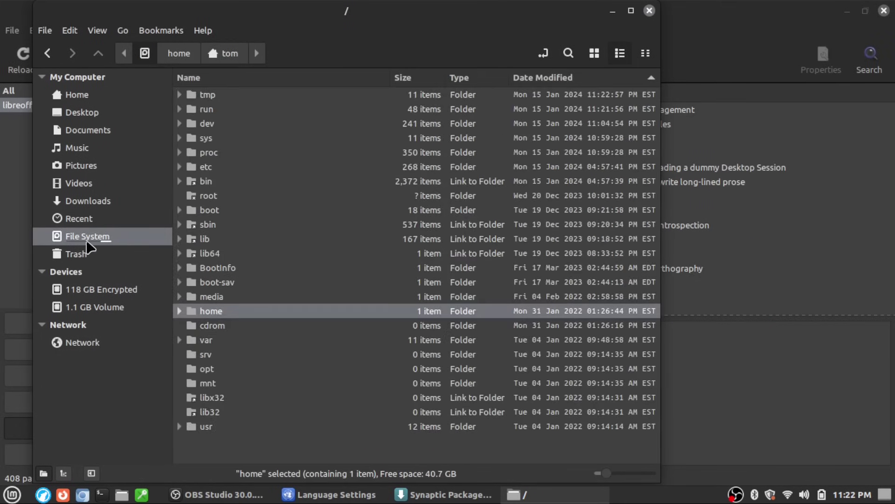
left_click(176, 55)
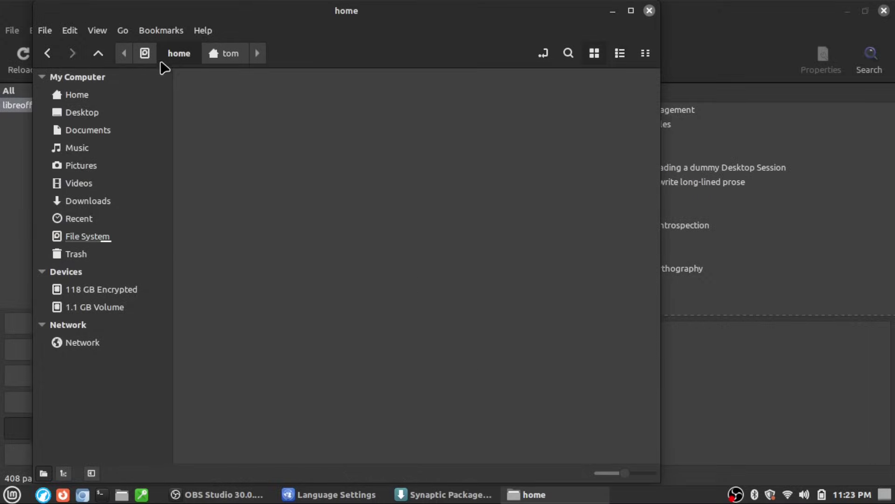
right_click(329, 361)
left_click(363, 347)
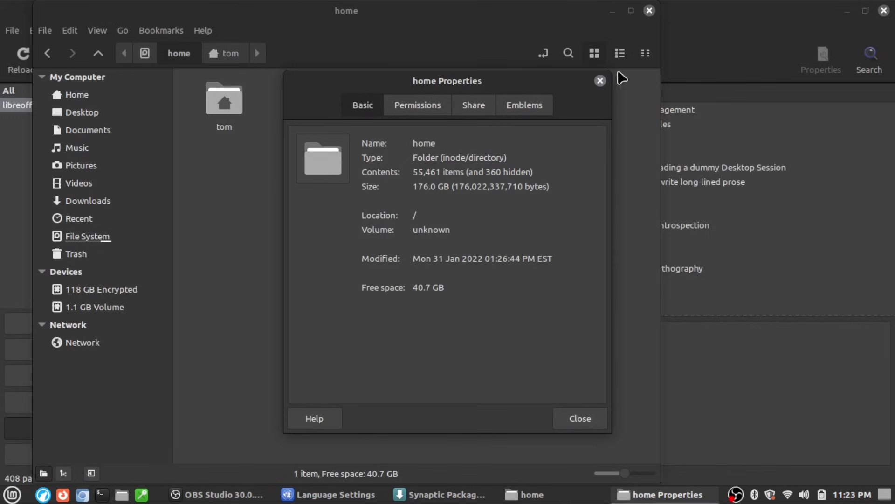
left_click(599, 82)
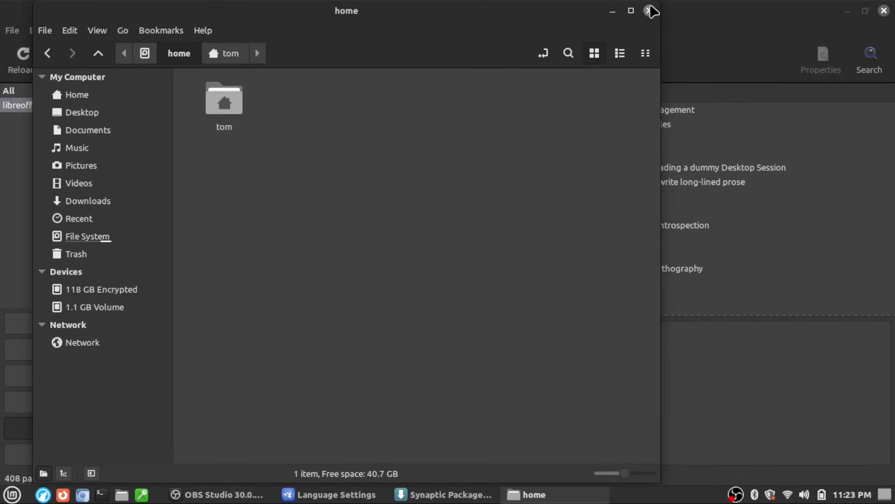